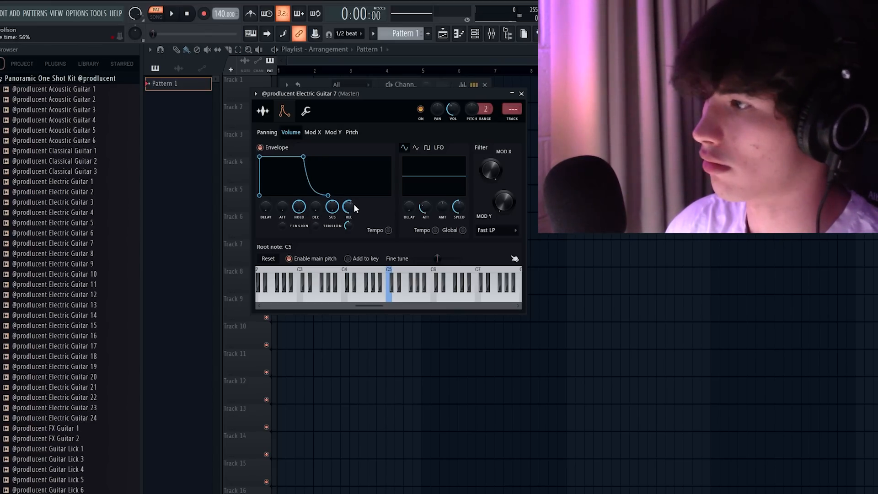
- Draw a rising and falling arpeggio of C5, E5, G5, B5 and C6 over two bars in Electric Guitar 7's piano roll
left_click(521, 93)
key("F7")
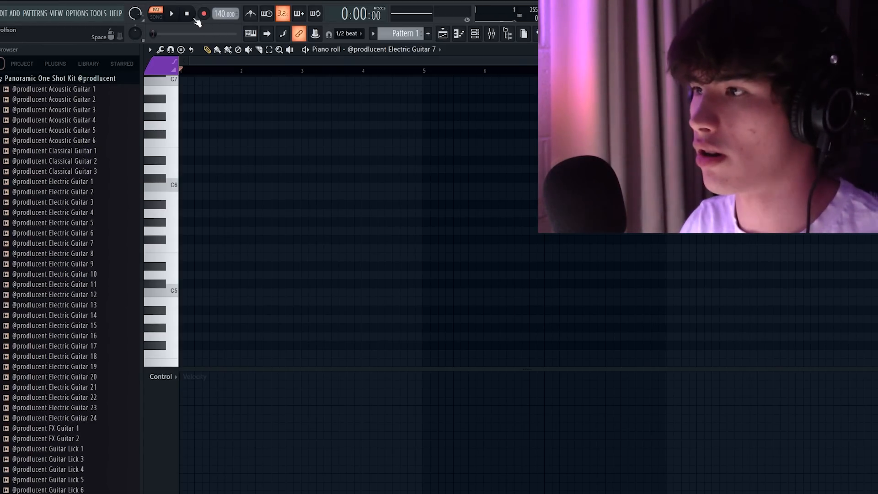
scroll(297, 119, "down", 3)
scroll(271, 188, "up", 1)
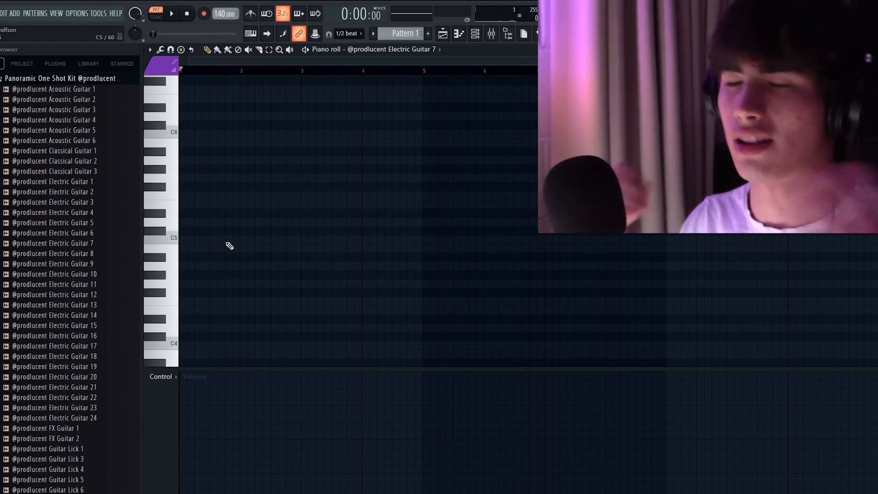
left_click(135, 238)
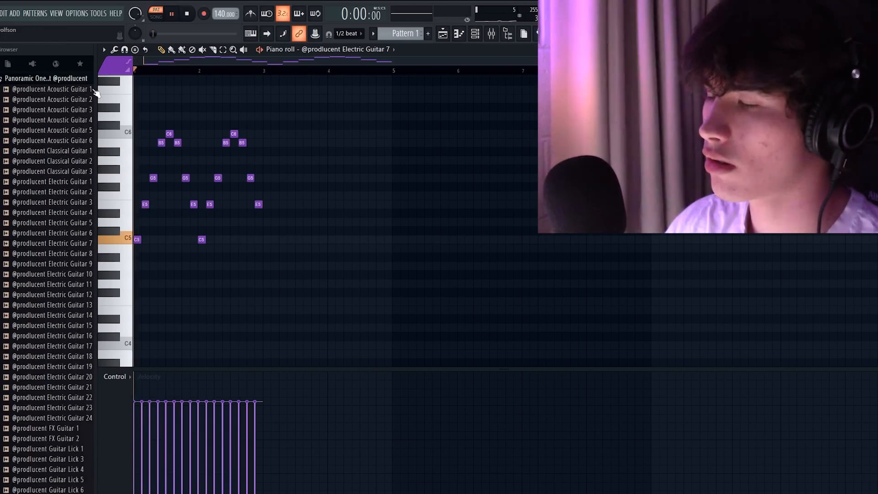
- Try repeating the arpeggio through bar 8, and delete every copy after the first bar
key("space")
left_click_drag(270, 78, 149, 111)
key("ctrl+b")
key("ctrl+d")
left_click_drag(394, 76, 141, 92)
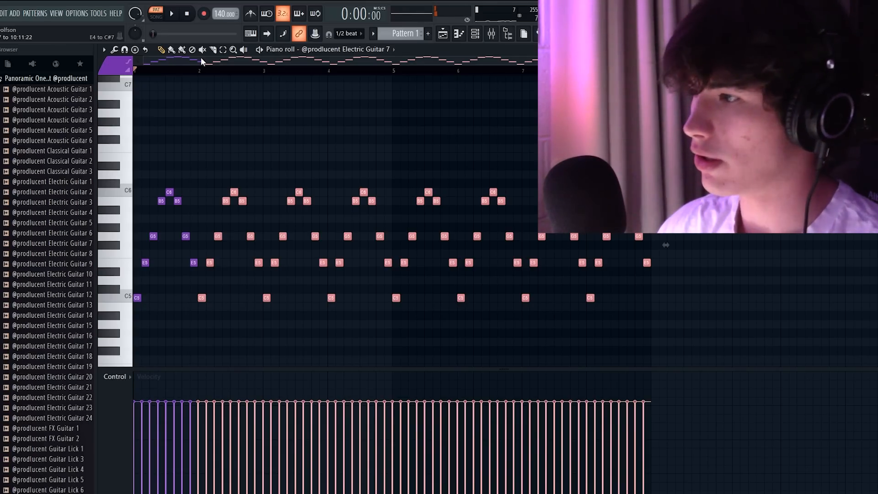
key("Delete")
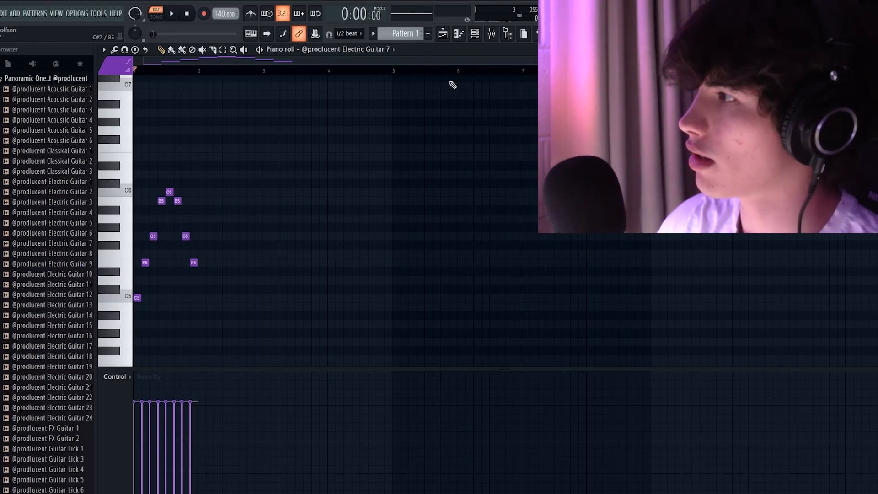
- Vary the velocities of the eight arpeggio notes in bar 1 while auditioning the pattern
scroll(365, 94, "up", 4)
scroll(355, 120, "down", 3)
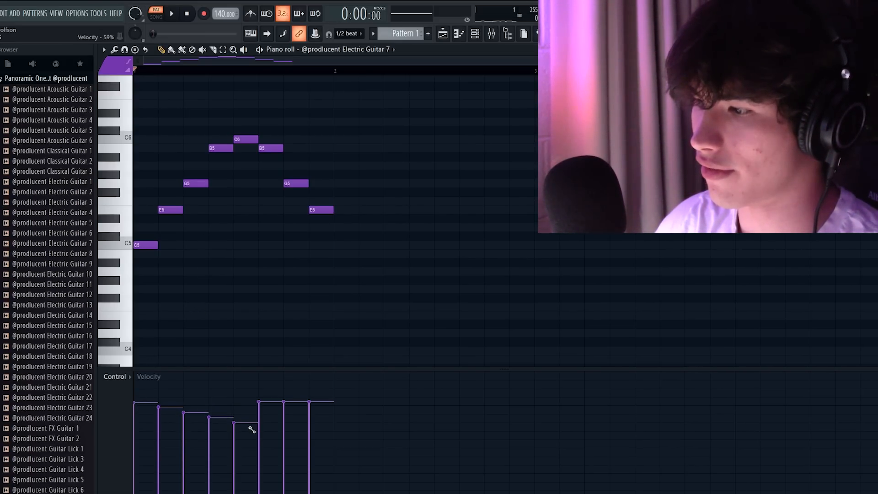
left_click_drag(252, 429, 270, 405)
key("space")
left_click_drag(307, 428, 309, 432)
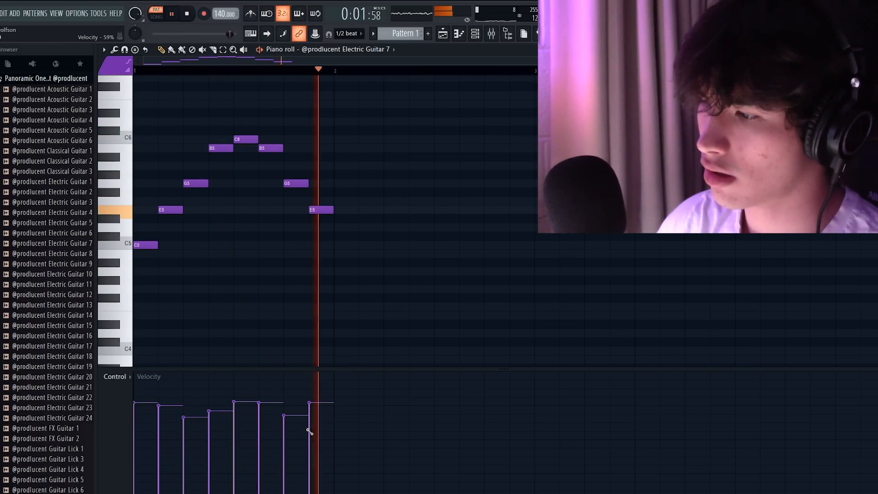
key("space")
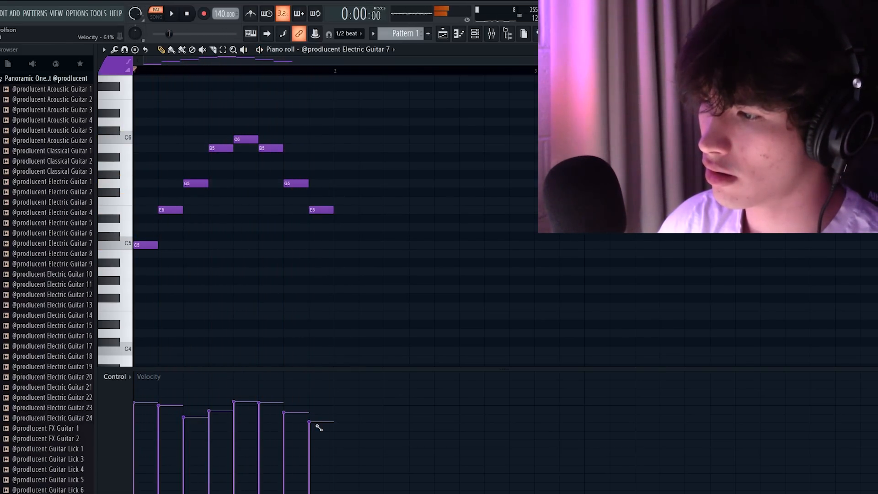
- Duplicate the one-bar arpeggio with its varied velocities until it fills eight bars
key("ctrl+a")
key("ctrl+b")
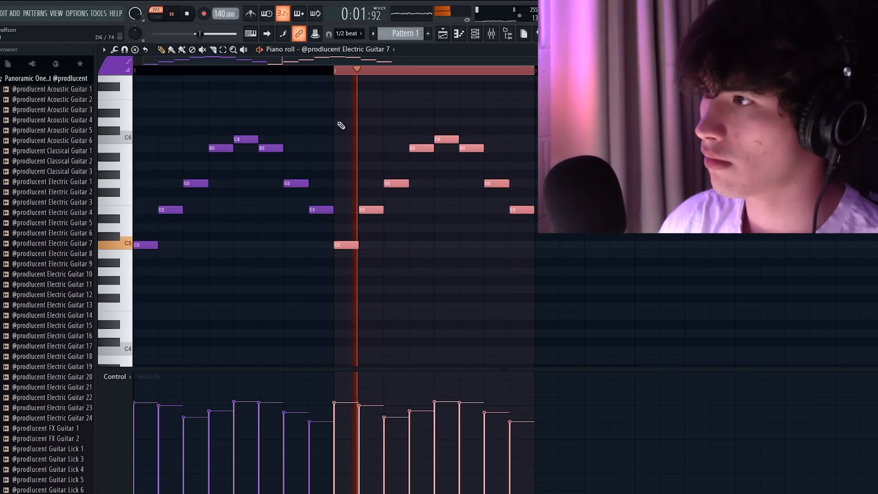
scroll(392, 63, "up", 4)
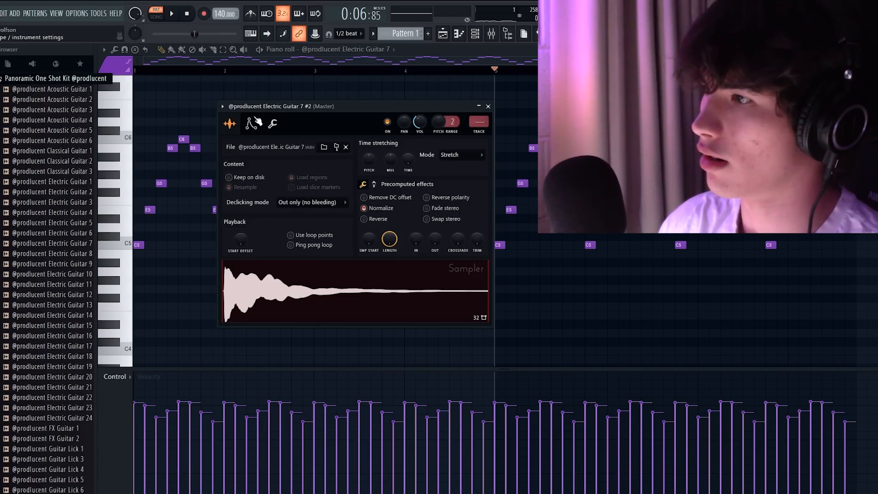
- Open the envelope settings of Electric Guitar 7 #2 and place a two-bar C4 note at bar 1 of its piano roll
left_click(253, 123)
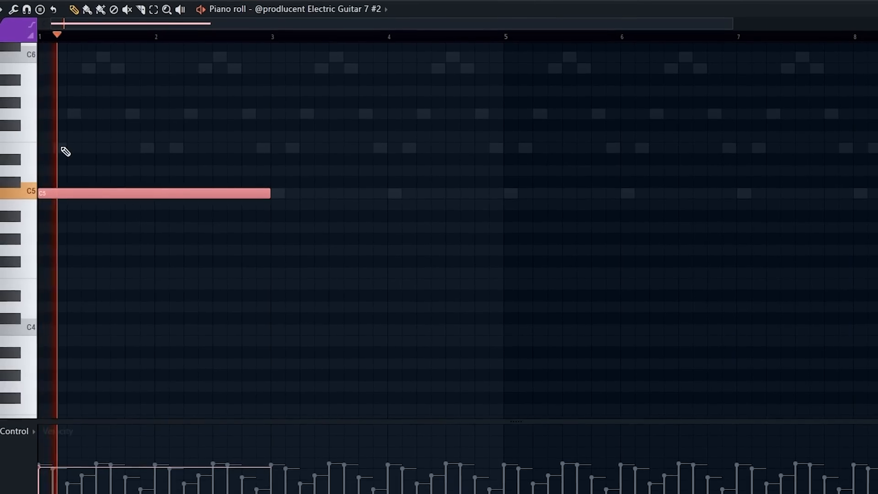
scroll(64, 145, "up", 4)
scroll(217, 185, "down", 2)
scroll(322, 245, "down", 2)
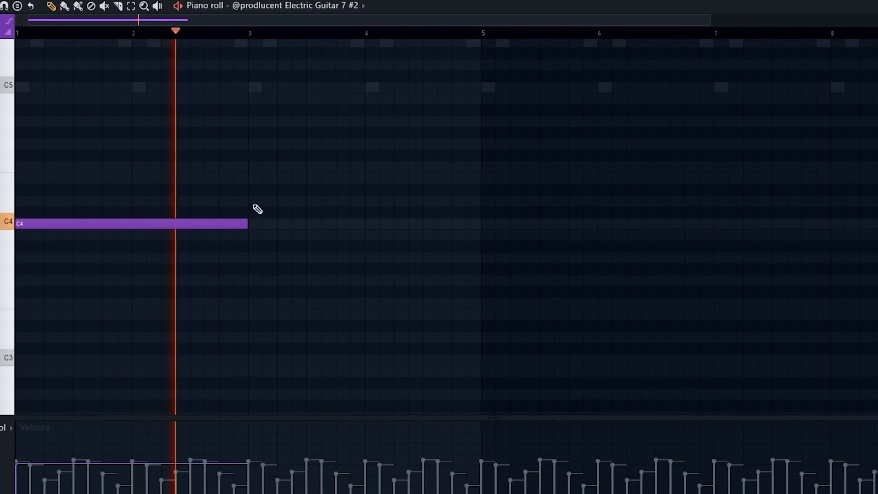
- Add two-bar notes to Electric Guitar 7 #2: D4 starting at bar 3 and A3 starting at bar 5
left_click(297, 238)
scroll(368, 192, "down", 3)
scroll(502, 188, "up", 4)
scroll(503, 190, "down", 3)
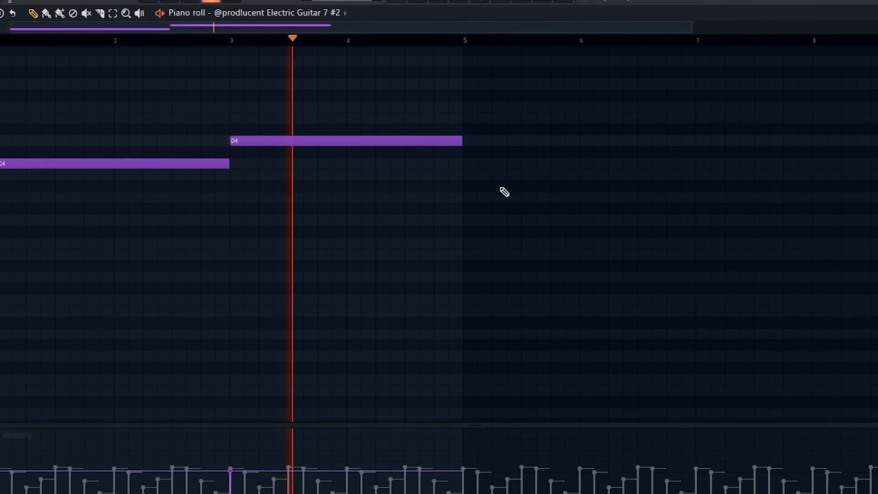
scroll(496, 205, "up", 2)
left_click(462, 263)
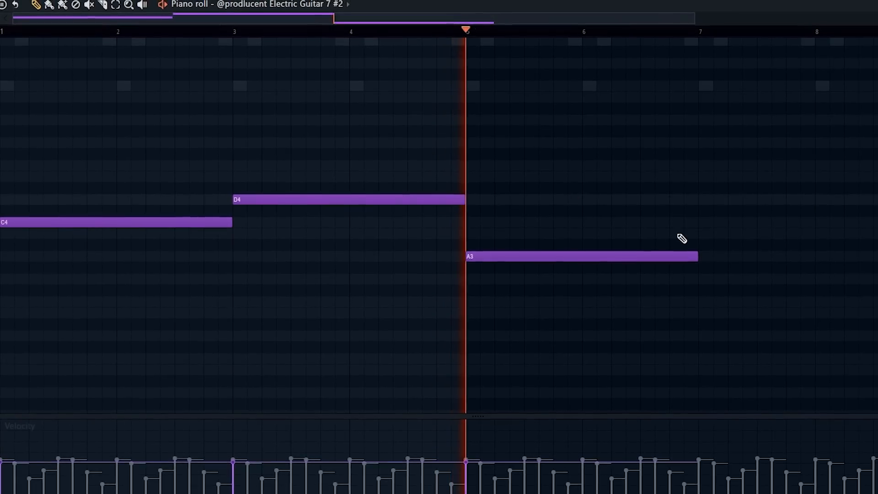
scroll(686, 28, "down", 2)
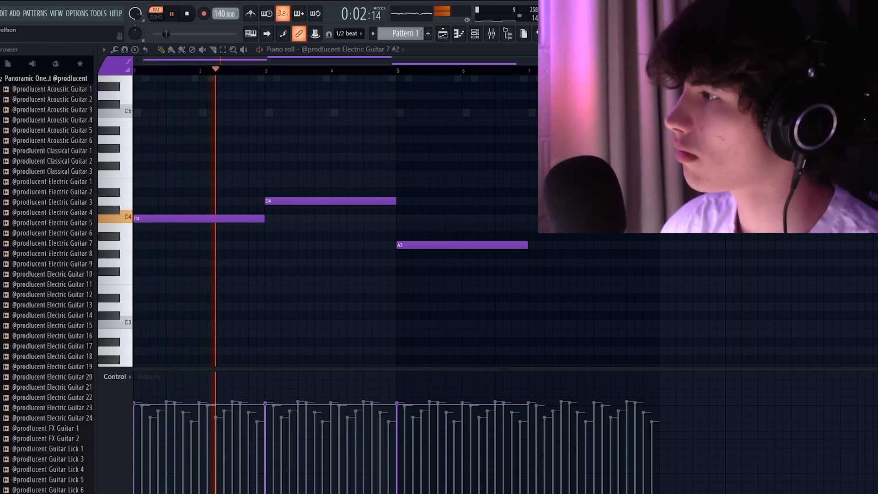
- Transpose the selected channels up two semitones and play the pattern back
left_click(641, 126)
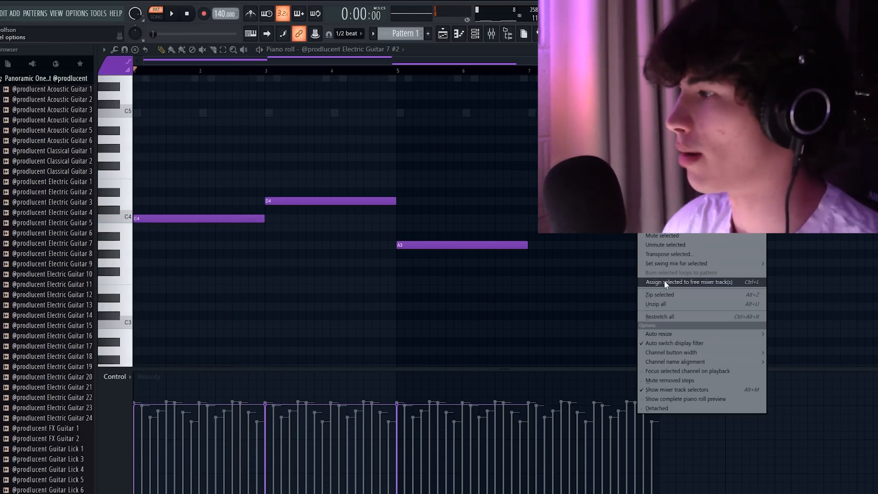
left_click(676, 257)
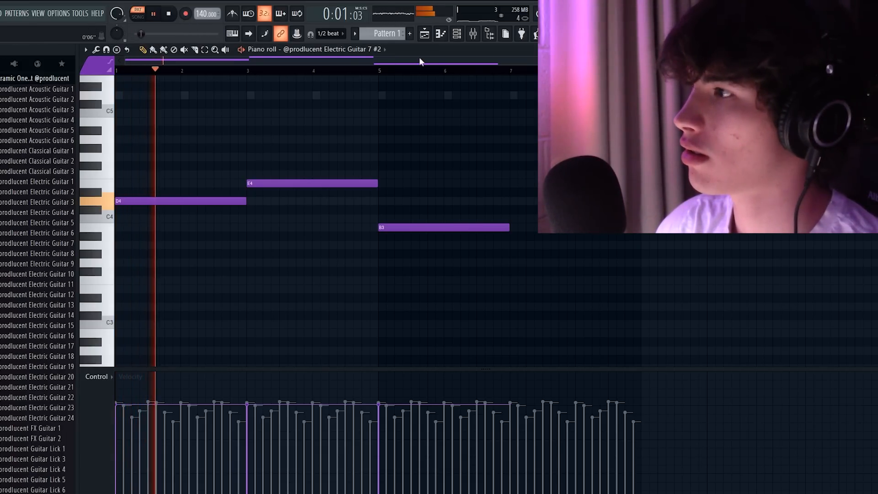
scroll(366, 80, "up", 1)
scroll(365, 78, "up", 1)
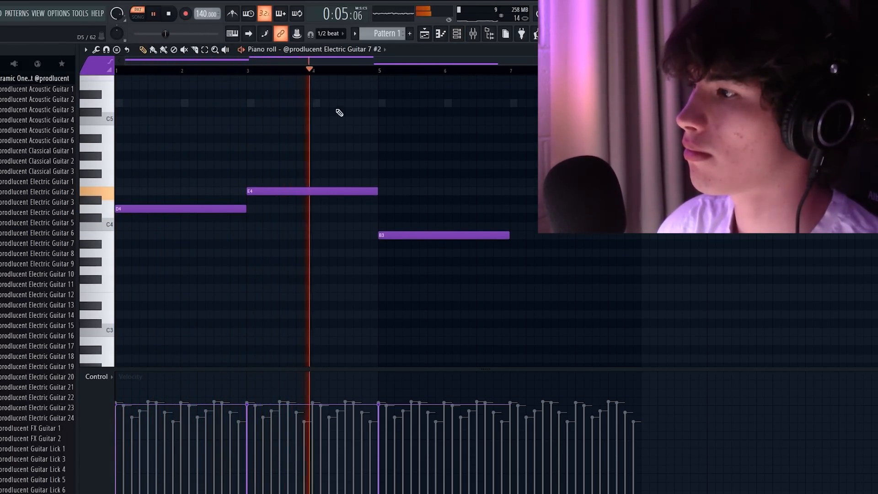
scroll(366, 128, "down", 3)
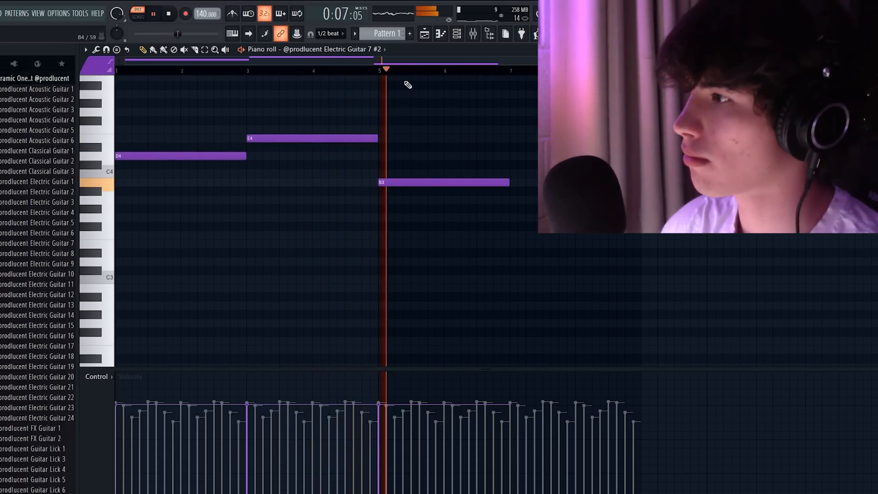
scroll(408, 106, "up", 3)
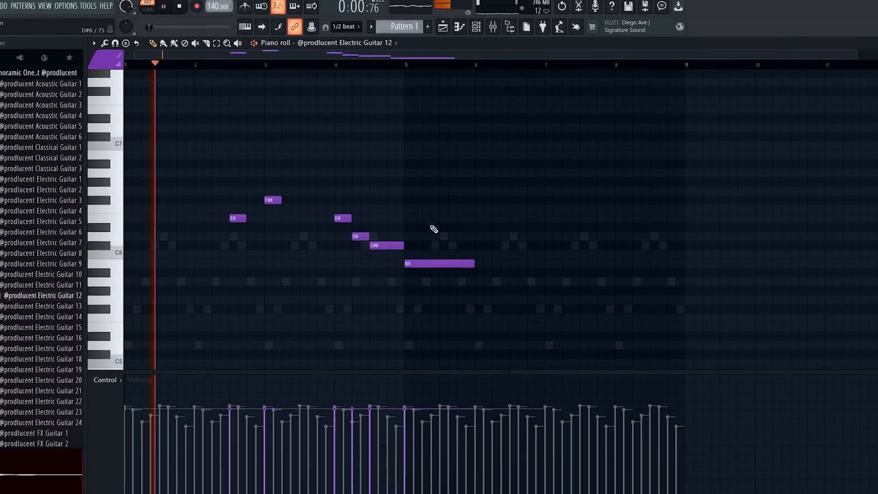
- Try repeating the first five Electric Guitar 12 melody notes across bars 6 to 8
left_click_drag(336, 242, 556, 193)
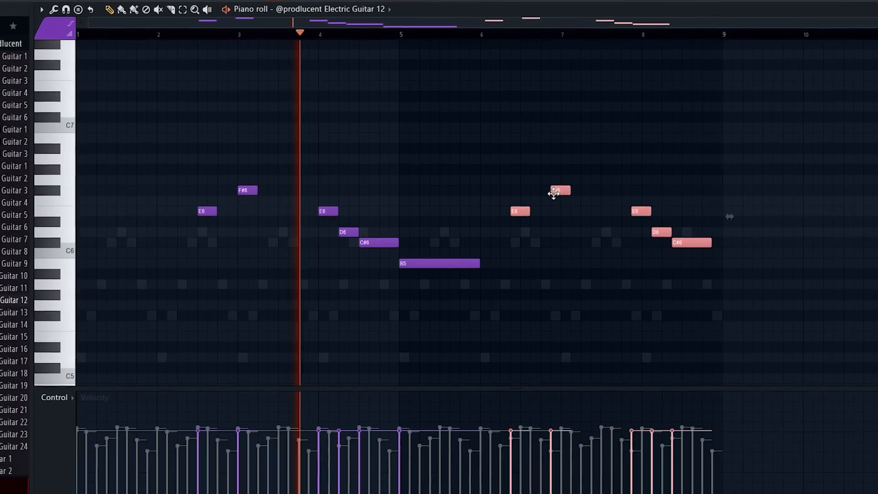
left_click_drag(566, 192, 596, 188)
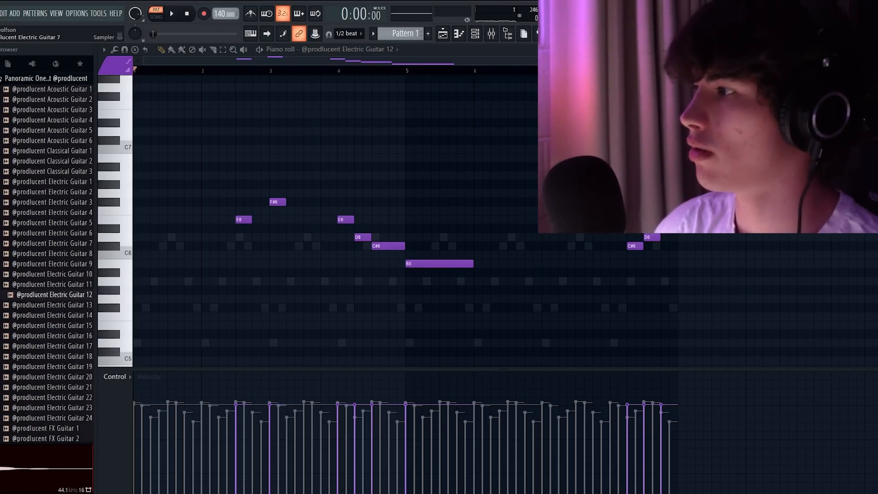
- Review the volume envelope settings of the Electric Guitar 12 sampler
left_click(640, 183)
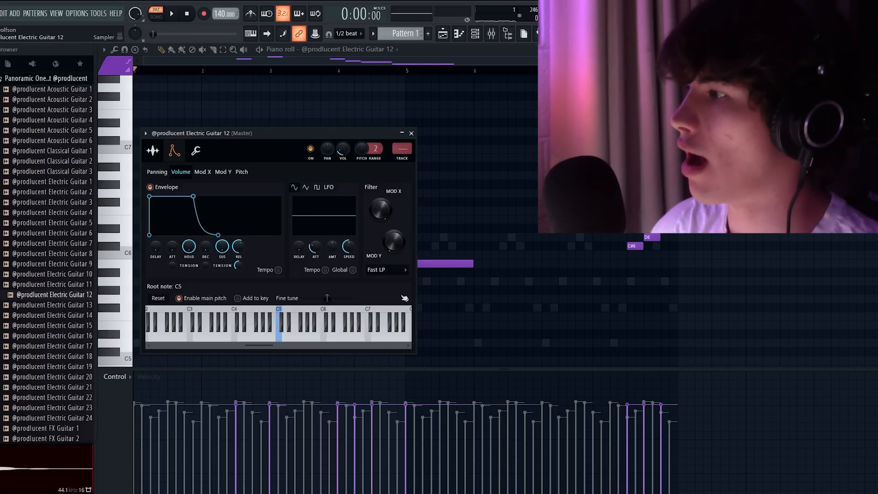
left_click(411, 133)
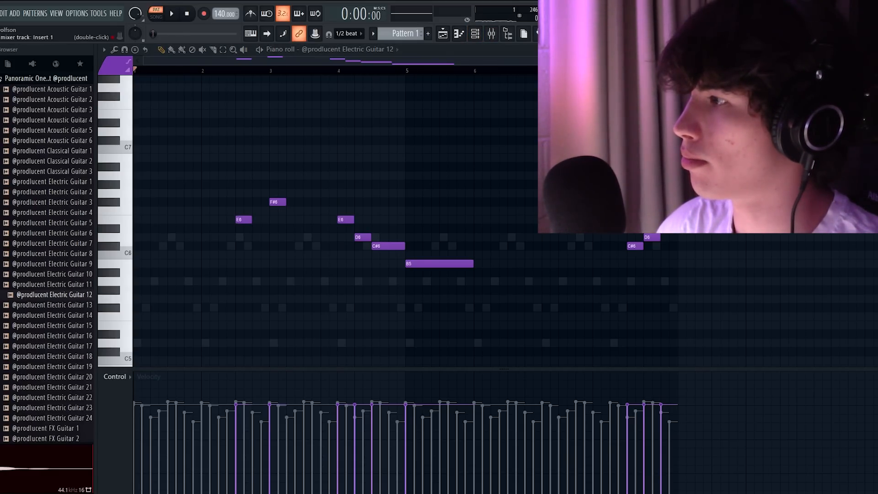
- Load ValhallaVintageVerb on mixer Insert 1 and adjust that track's stereo separation
left_click(491, 34)
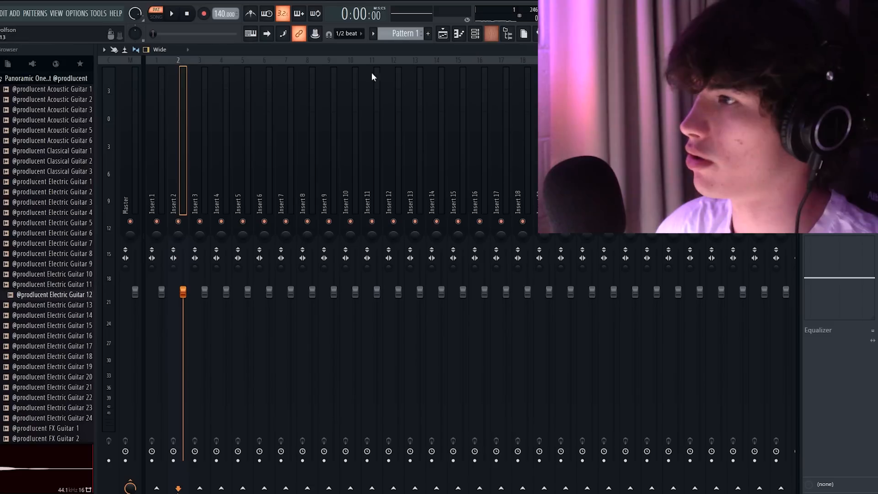
left_click(809, 82)
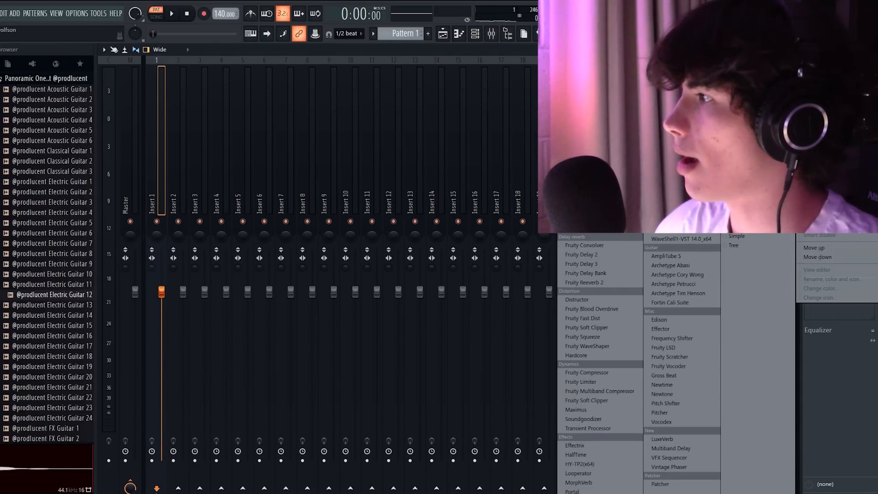
left_click(680, 229)
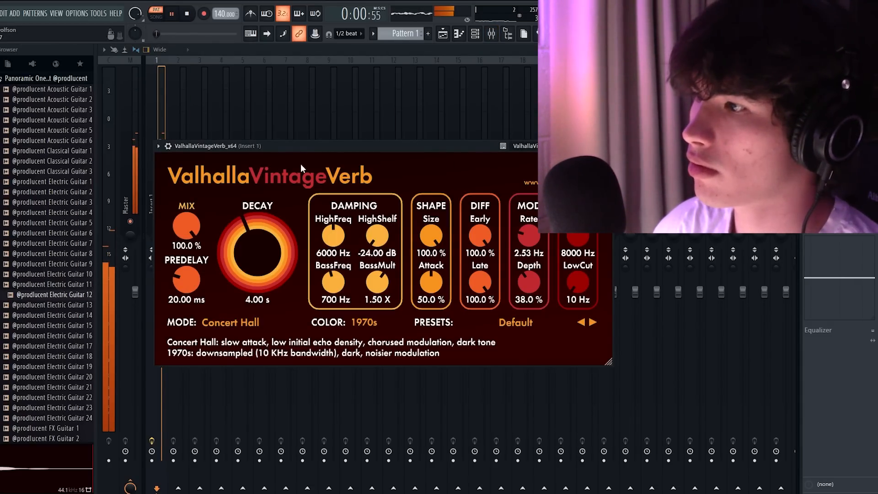
left_click_drag(271, 145, 393, 136)
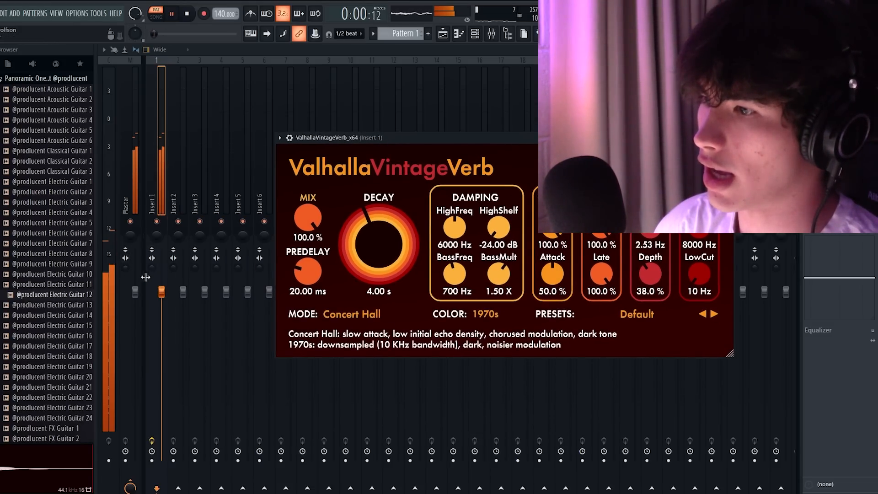
left_click(154, 274)
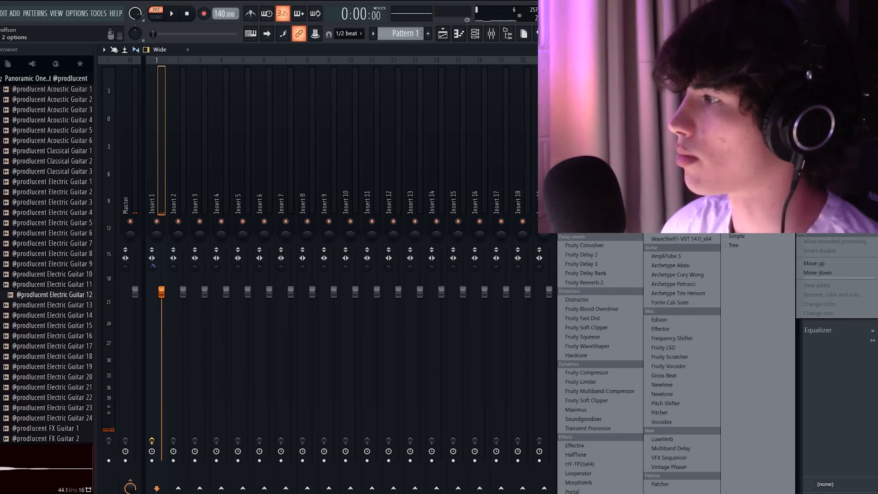
- Load Vintage Chorus into the second effect slot of mixer Insert 1
left_click(681, 247)
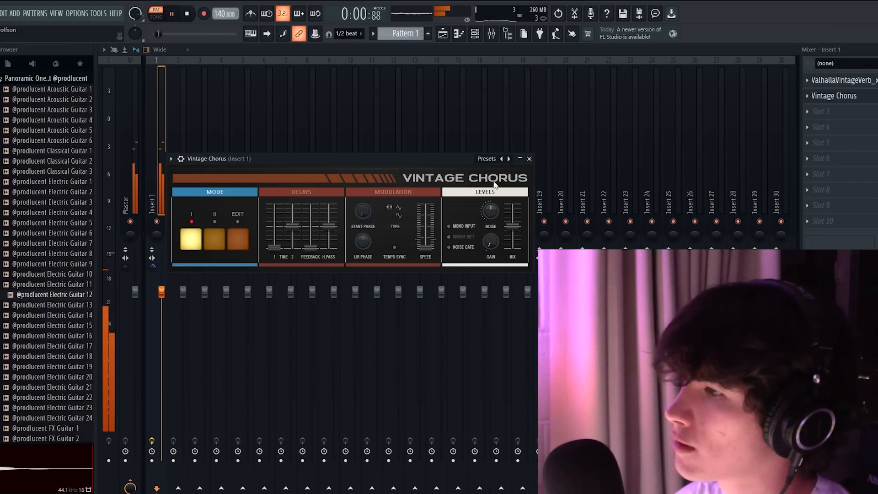
left_click_drag(466, 160, 619, 120)
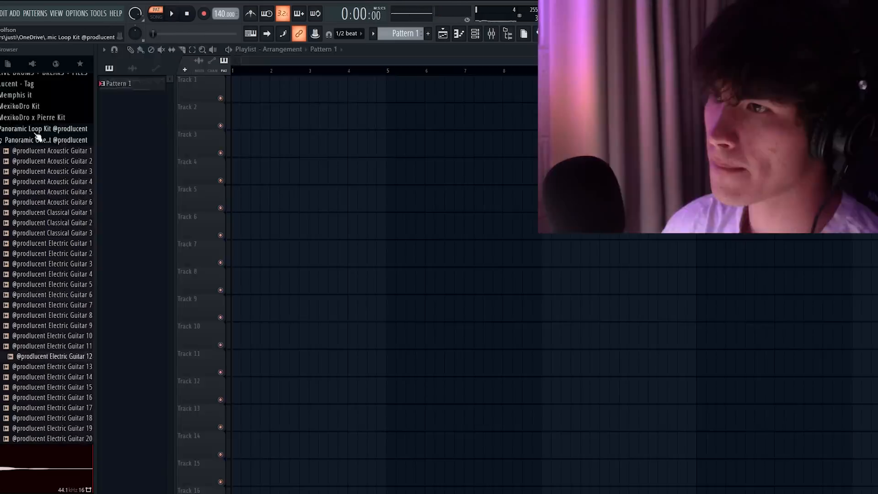
- Collapse the Panoramic sample folder, add a LABS instrument and filter its preset list to Piano
left_click(39, 135)
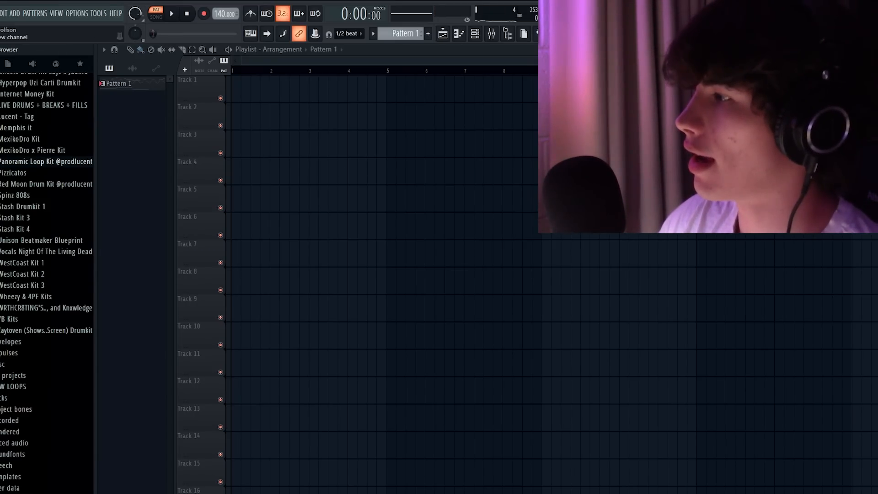
left_click(682, 183)
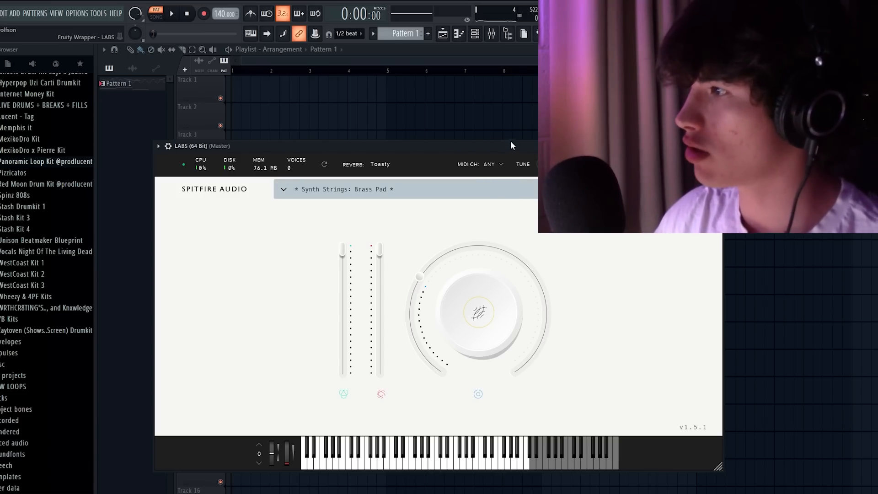
left_click_drag(511, 146, 536, 111)
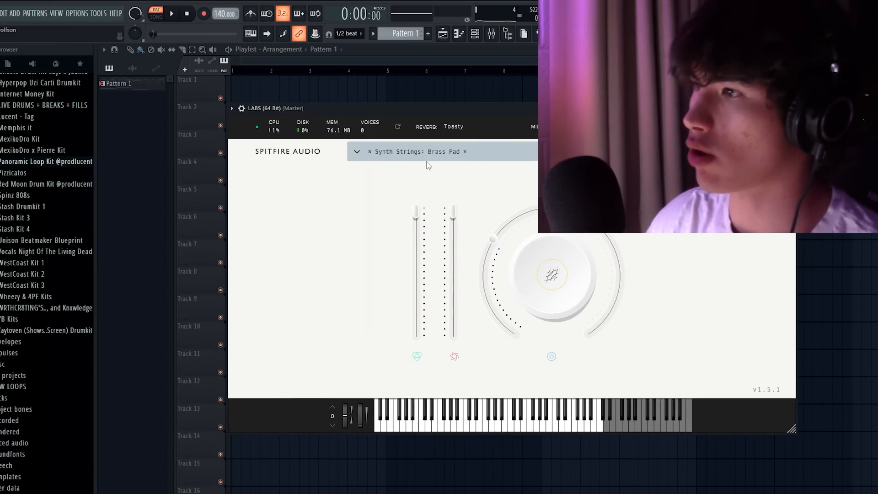
left_click(400, 151)
left_click_drag(411, 119, 409, 96)
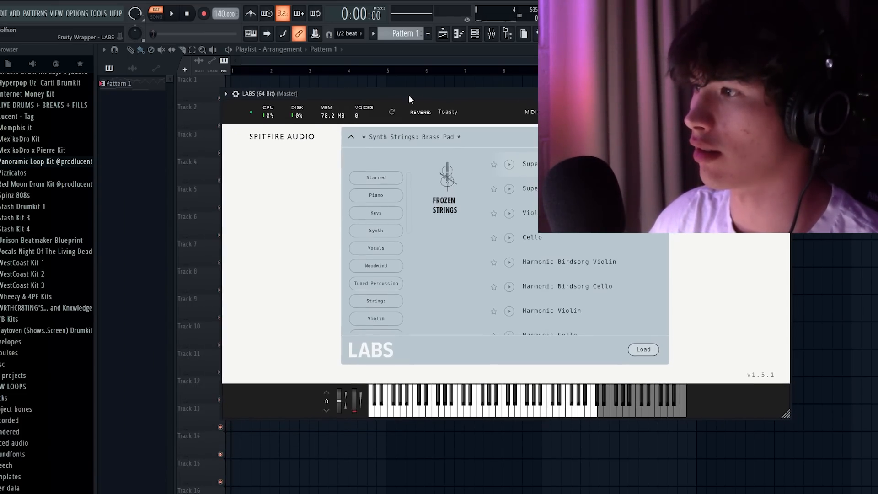
mouse_move(407, 202)
left_mouse_down()
mouse_move(417, 297)
mouse_move(409, 262)
mouse_move(413, 204)
left_mouse_up()
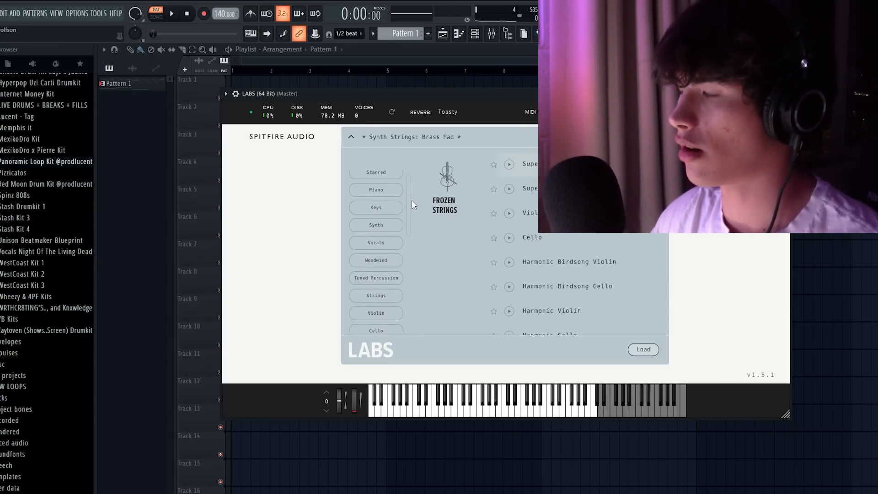
left_click(382, 192)
- Replace the LABS F4 note with F#4, then stack A4 and C#5 above D4 to form the opening two-bar chord
left_click(136, 290)
key("space")
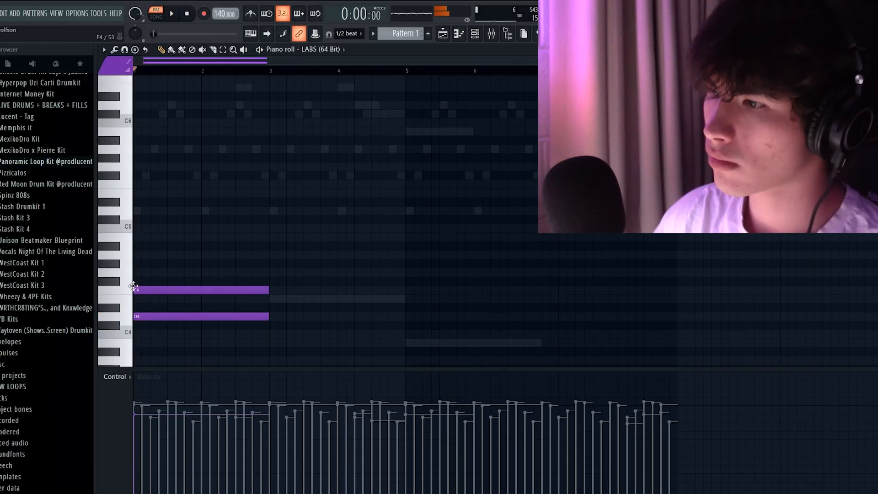
right_click(143, 289)
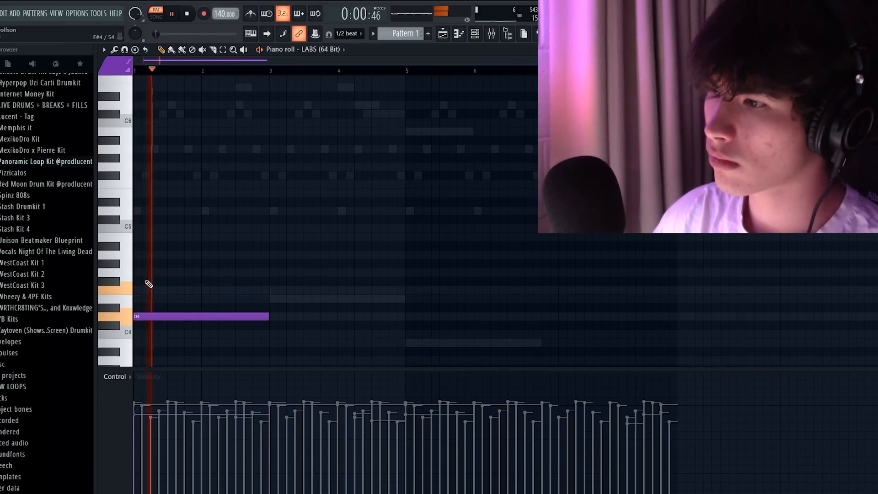
left_click(149, 281)
left_click(147, 254)
left_click(151, 228)
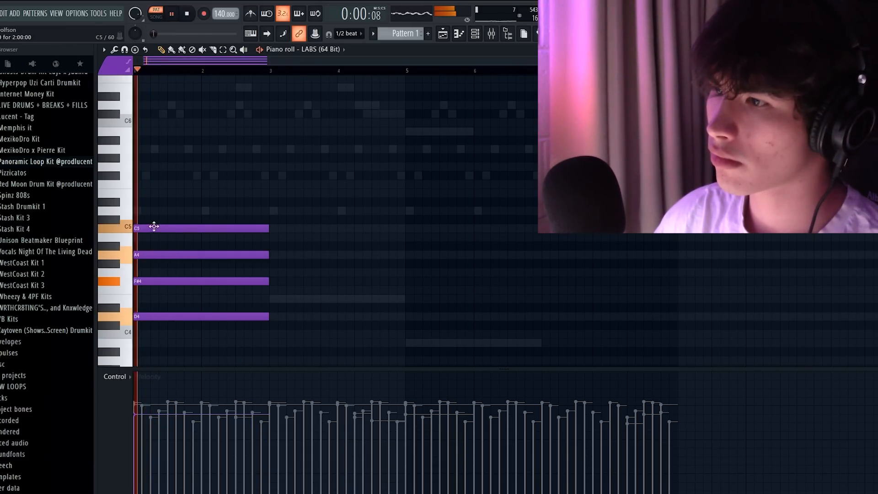
left_click_drag(151, 227, 148, 218)
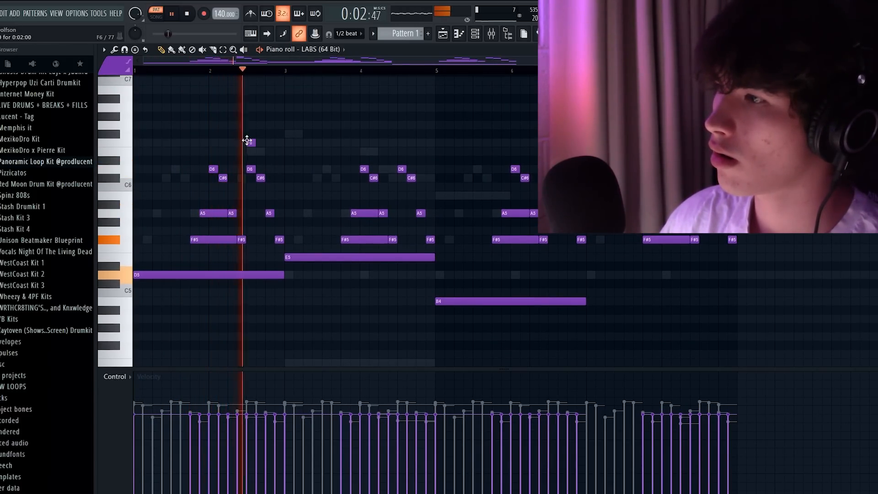
- Delete the F6 note in bar 2 of the LABS melody and place an F#6 note in bar 4
right_click(247, 140)
scroll(427, 268, "up", 3)
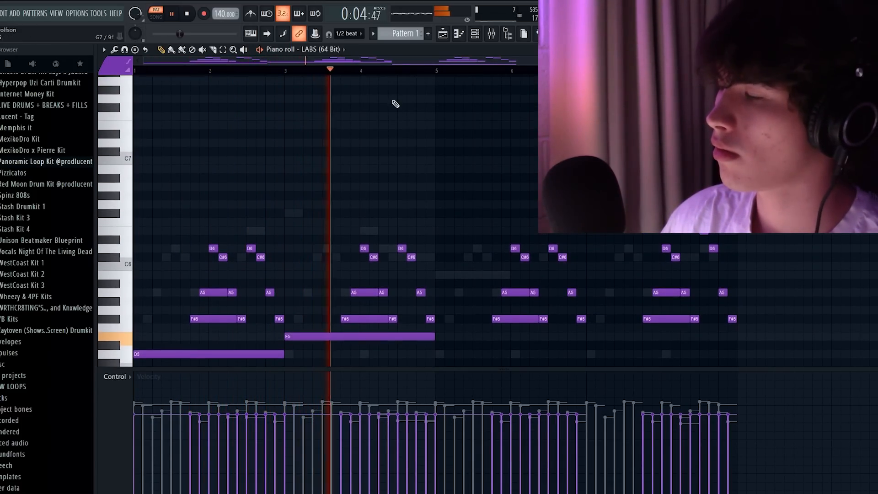
scroll(431, 290, "up", 1)
scroll(430, 288, "down", 2)
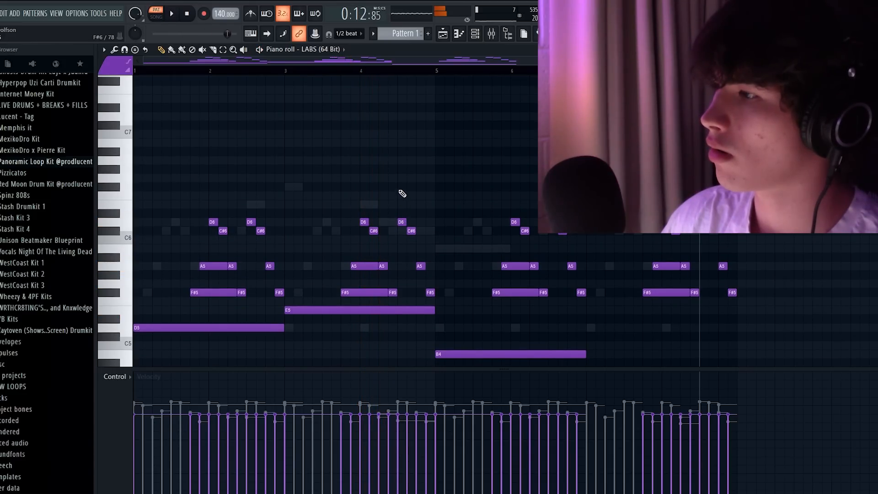
left_click(400, 188)
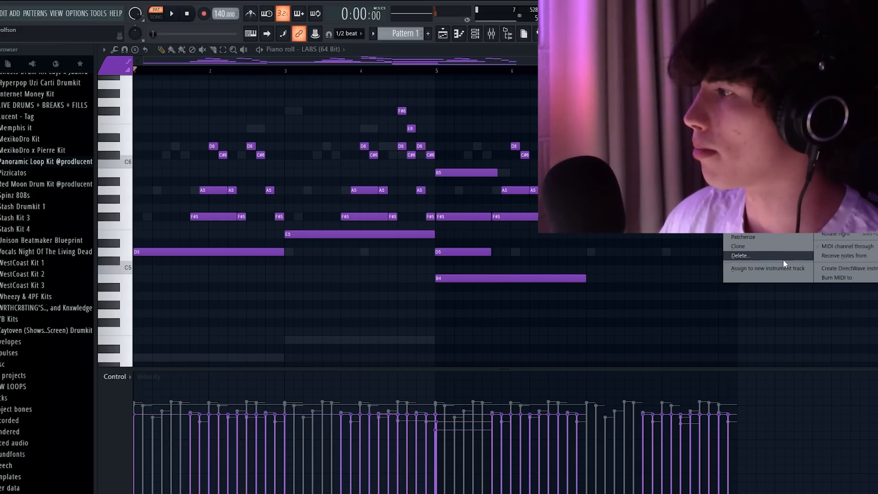
- Clone the LABS channel, choose the Electric Piano Chorus preset in the copy and browse its other presets
left_click(772, 244)
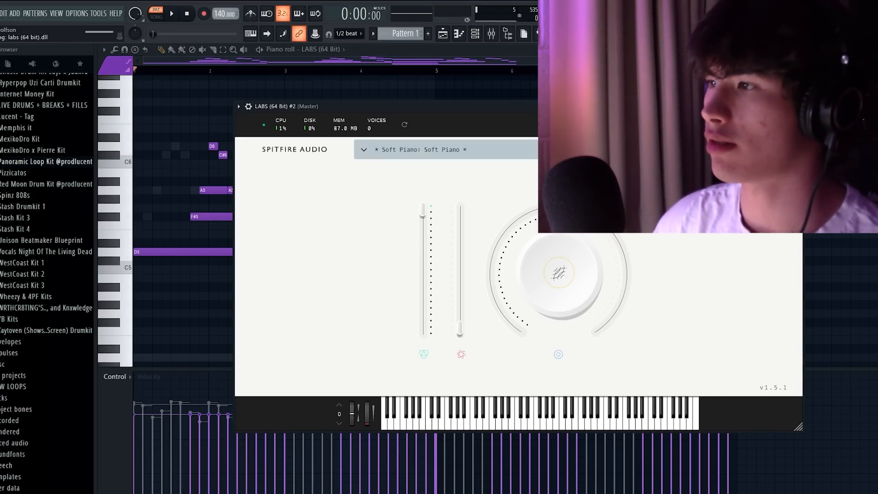
left_click(464, 154)
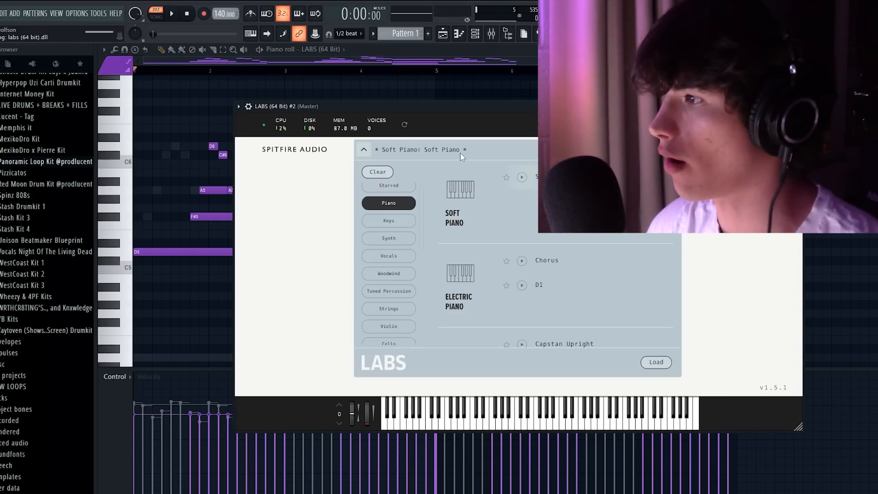
left_click(547, 260)
left_click(411, 152)
scroll(419, 234, "down", 1)
mouse_move(420, 239)
left_mouse_down()
mouse_move(424, 249)
mouse_move(422, 241)
left_mouse_up()
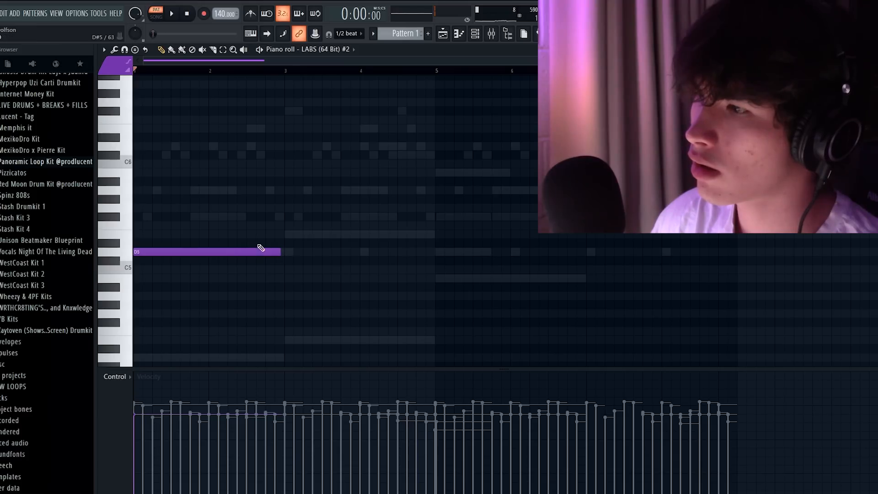
- Stack F#5, A5 and C#6 above the opening D5 in the second LABS and lengthen all four notes to about two bars
left_click_drag(166, 216, 106, 216)
left_click_drag(151, 189, 118, 186)
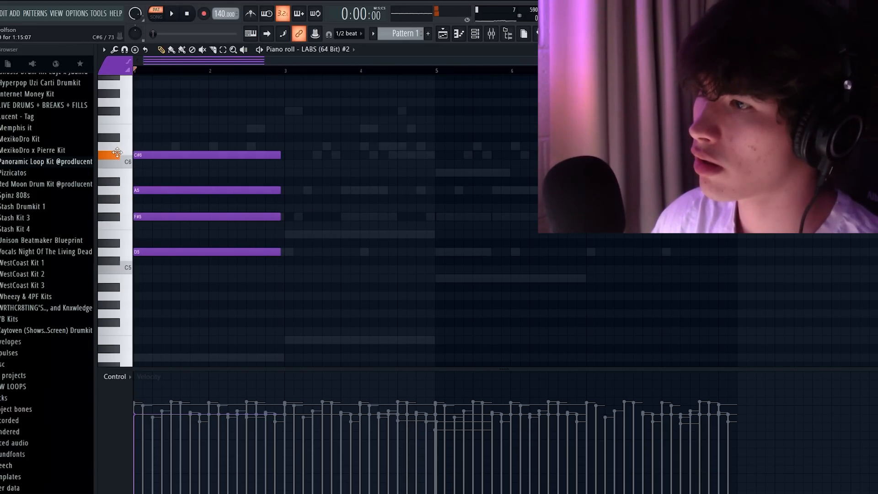
key("space")
key("ctrl+a")
left_click_drag(279, 154, 287, 155)
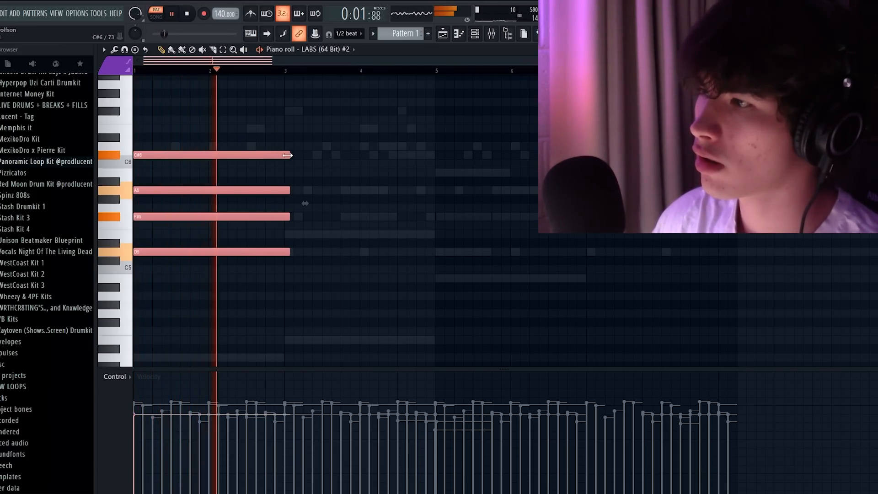
- Add a D6 top note to the chord at bar 3 and raise it to E6
left_click(286, 145)
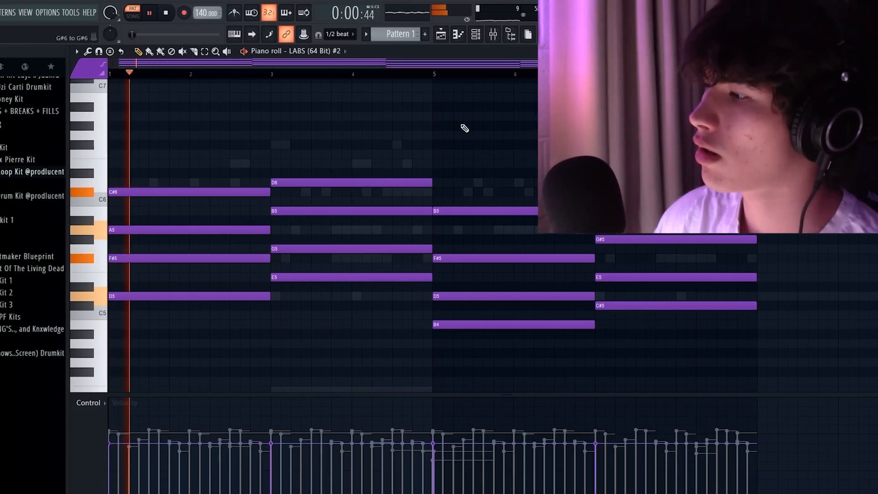
scroll(326, 207, "up", 2)
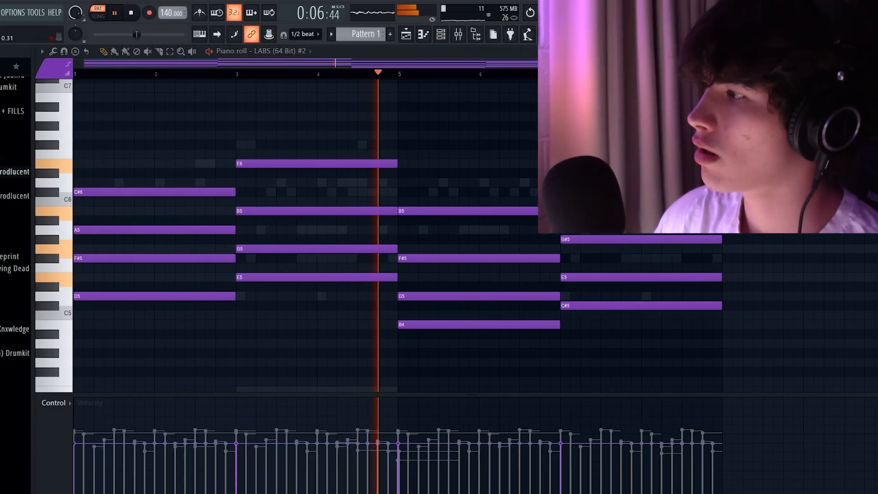
scroll(556, 151, "down", 2)
scroll(567, 183, "up", 1)
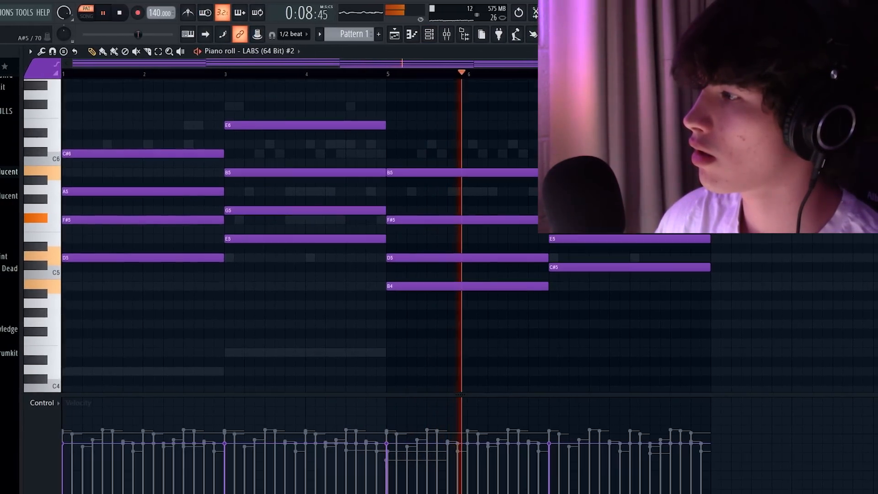
- Replace the chord at bar 7 by extending the bar 5 chord through bar 8, and open the mixer
right_click(583, 249)
left_click_drag(586, 320, 538, 174)
left_click_drag(555, 239, 687, 239)
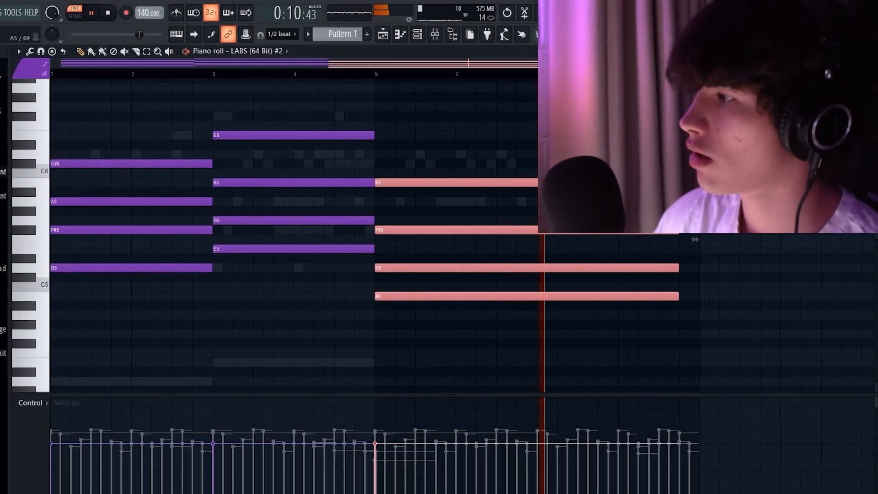
key("ctrl+d")
left_click(432, 34)
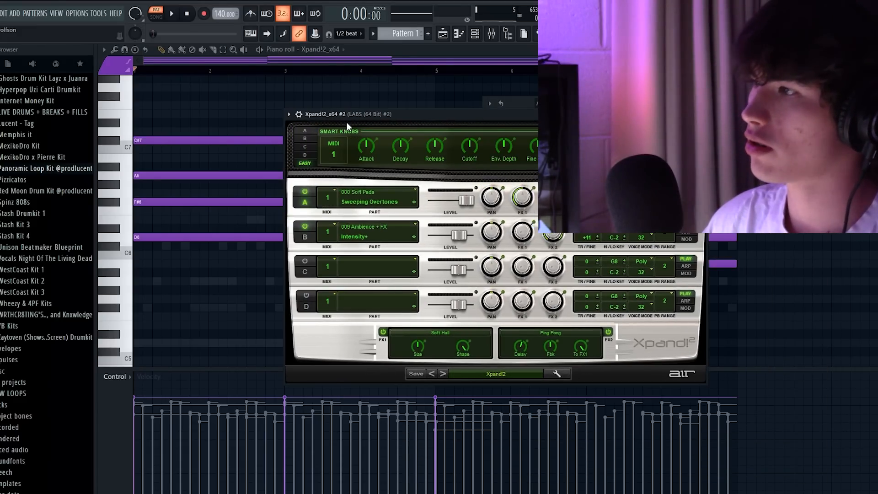
- Load the +23 Solo Violin preset from the Strings category into the second Xpand!2
left_click_drag(349, 117, 328, 106)
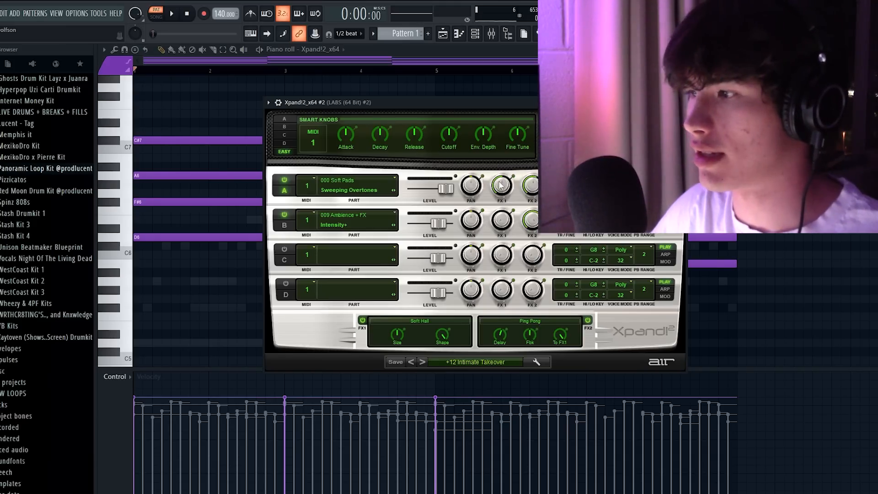
left_click(482, 361)
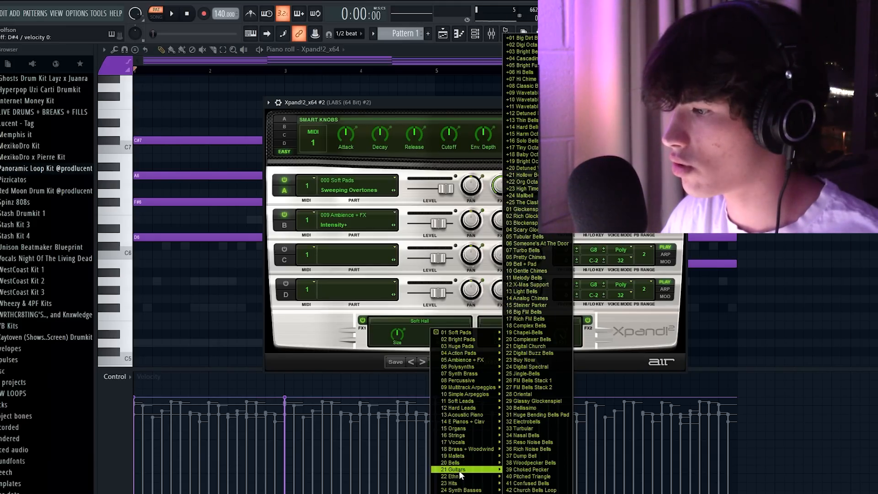
mouse_move(477, 435)
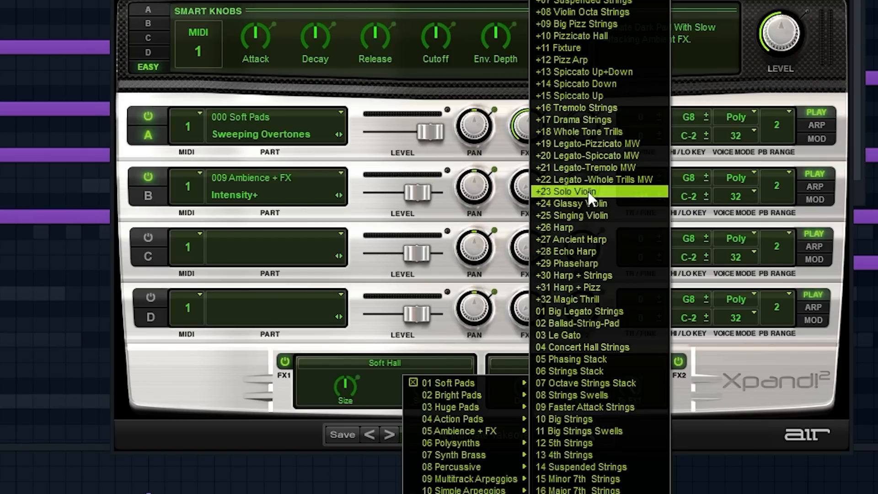
left_click(525, 223)
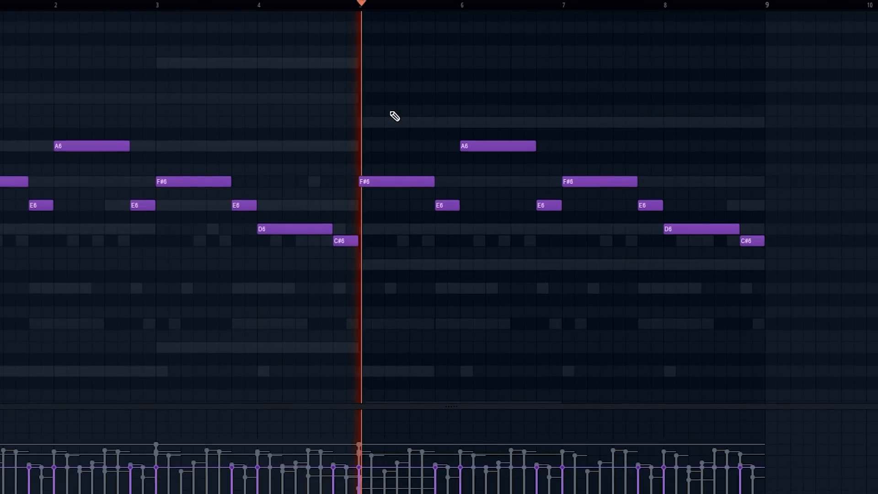
- Select the violin melody notes from bar 6 onward, try adjusting the F#6 at bar 5 and undo that change
left_click_drag(825, 288, 491, 118)
left_click_drag(439, 103, 427, 100)
left_click_drag(420, 182, 397, 175)
left_click(405, 179)
key("ctrl+z")
left_click(426, 16, "ctrl")
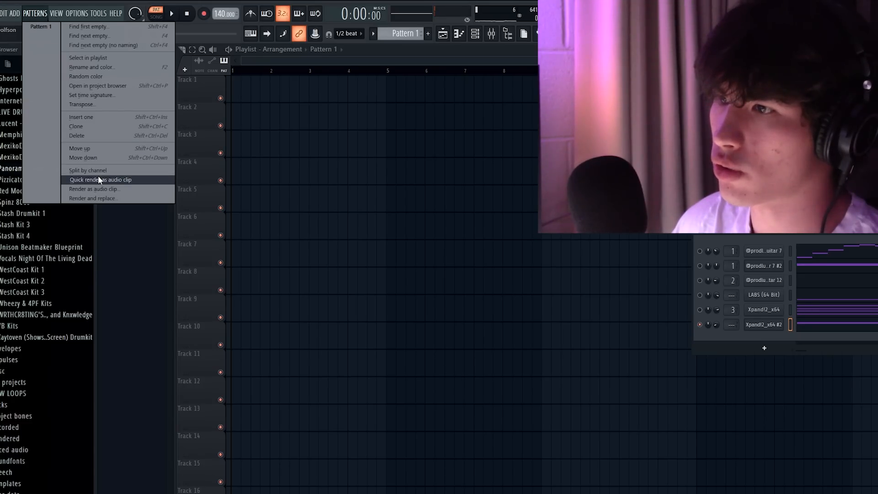
- Quick-render Pattern 1 as an audio clip and reposition the Arcade instrument showing the Out of Hand kit
left_click(97, 179)
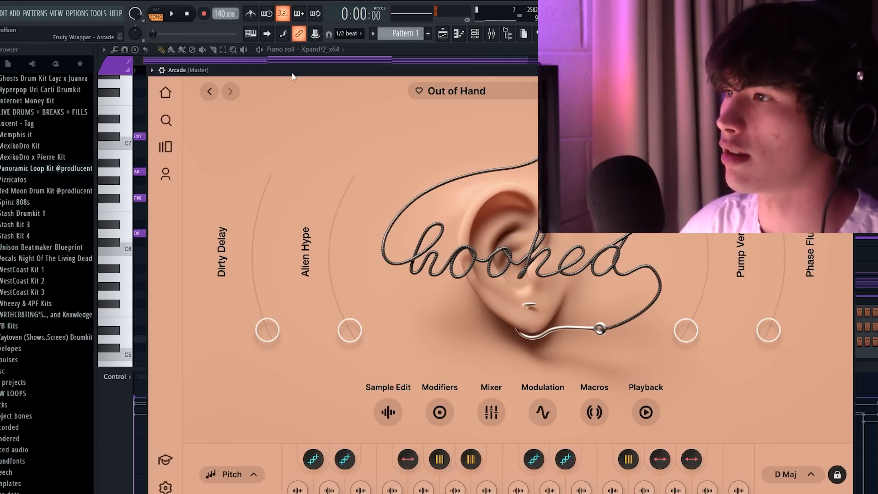
left_click_drag(293, 74, 297, 64)
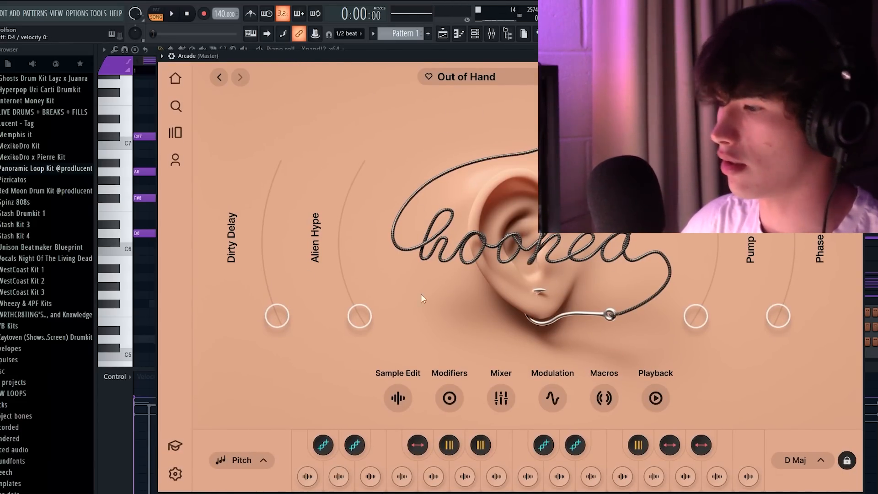
mouse_move(348, 430)
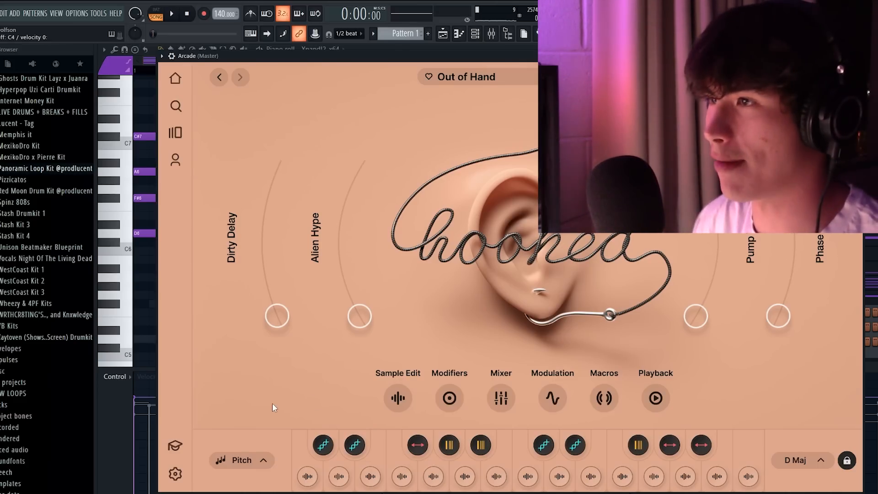
- Place the copied D5, C#4 and C4 Arcade notes in bars 3 and 4 and delete the stray C#4 and C4 in bar 8
left_click_drag(317, 301, 321, 159)
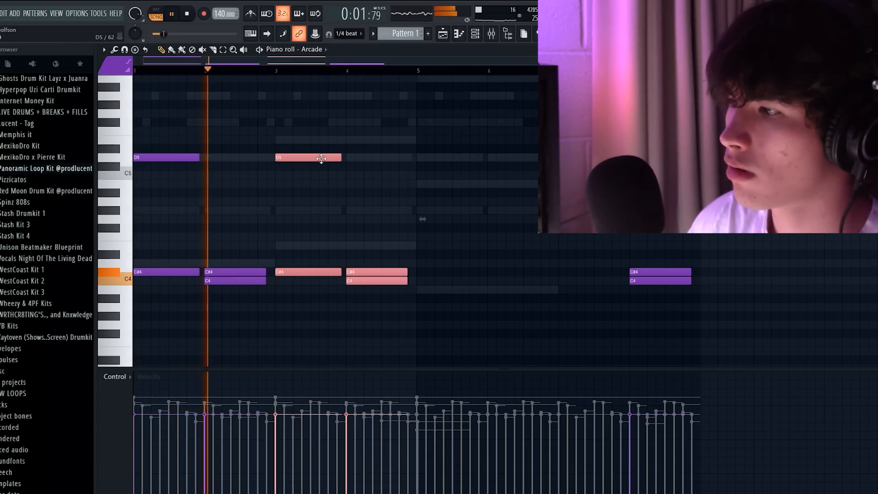
left_click(384, 183, "ctrl")
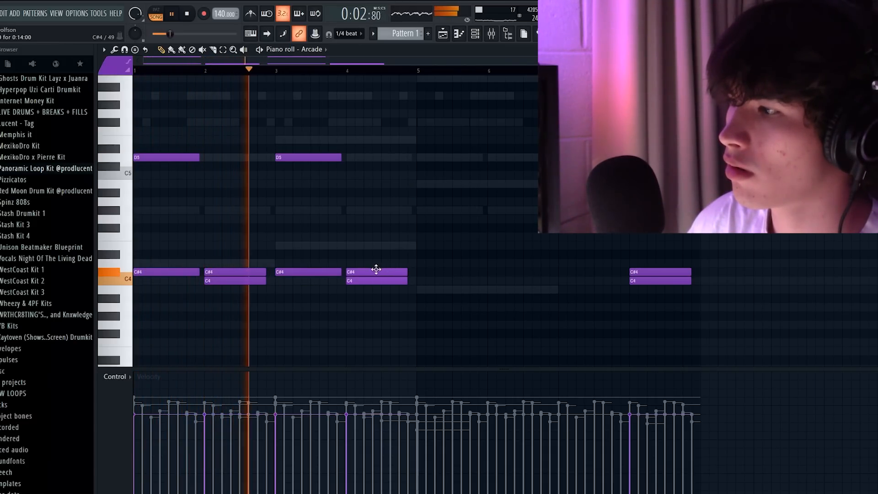
right_click(660, 272)
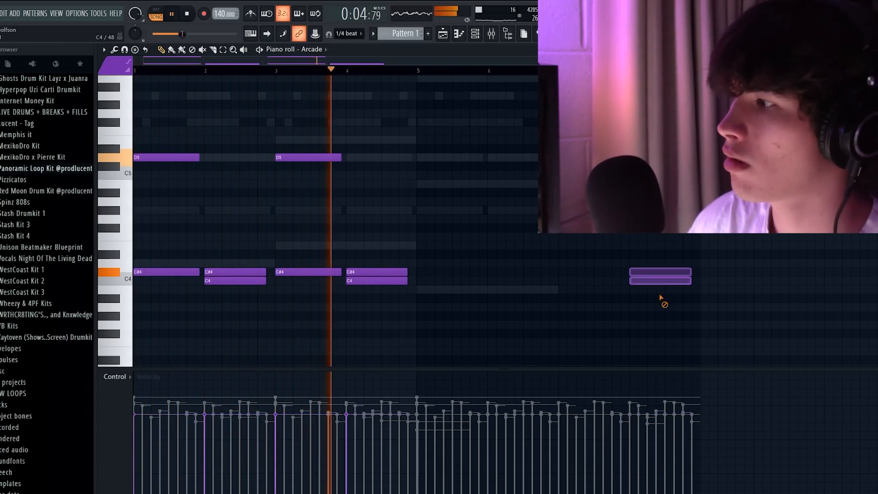
right_click(660, 280)
- Duplicate all Arcade notes from bars 1 to 4 into bars 5 to 8
key("ctrl+a")
key("ctrl+b")
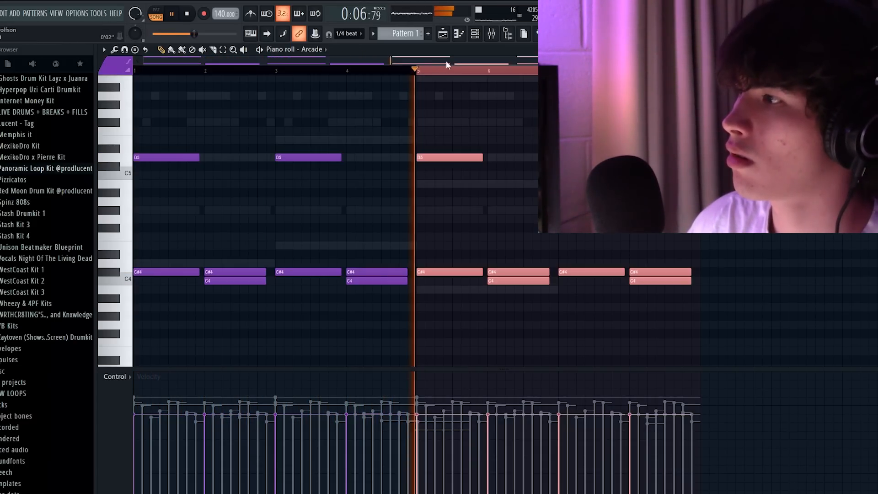
key("ctrl+d")
- Lower the Arcade channel's volume to about 59%
key("F6")
left_click_drag(713, 341, 713, 345)
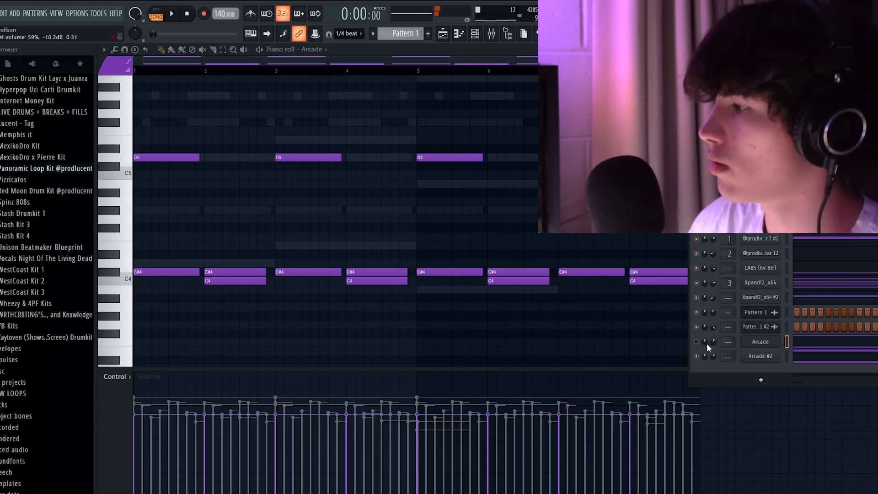
- Route the Arcade and Arcade #2 channels to mixer track 4
right_click(786, 354)
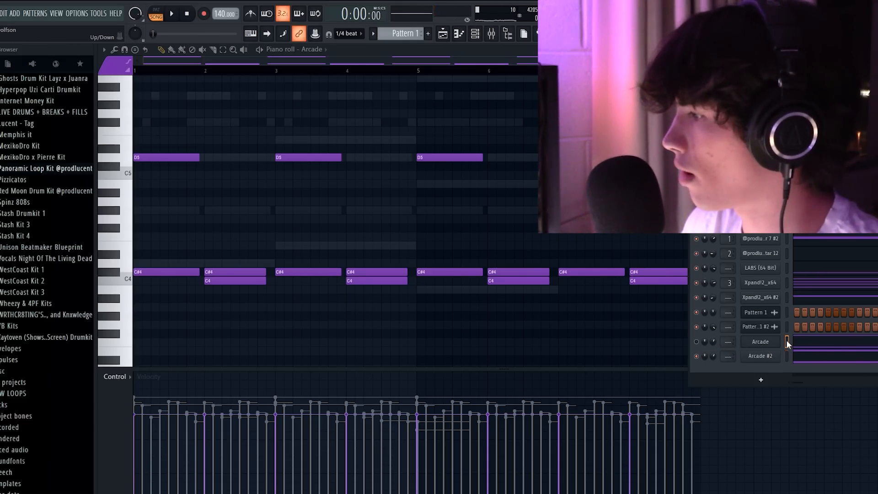
key("ctrl+l")
left_click_drag(729, 356, 728, 347)
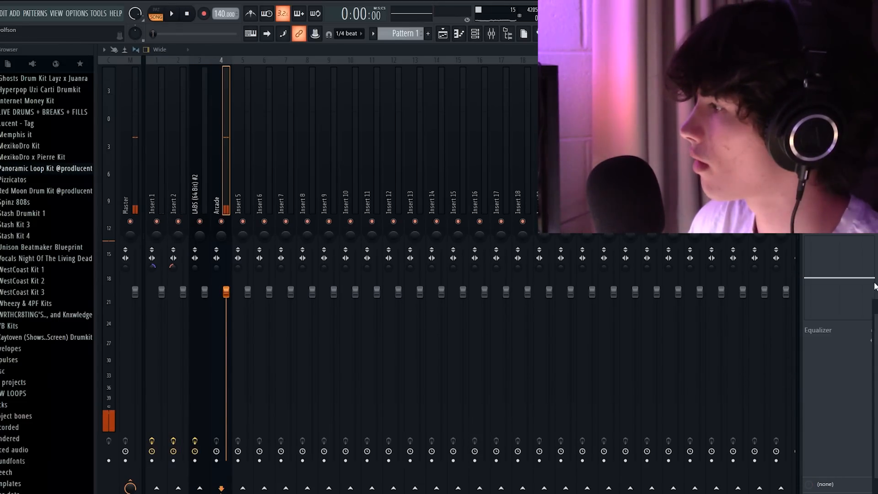
key("F6")
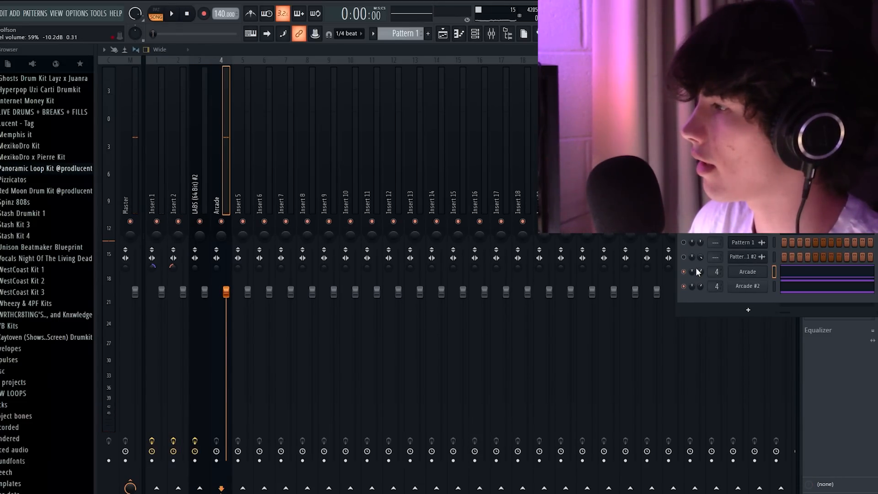
key("F6")
- Add Fruity parametric EQ 2 to the Arcade mixer track, setting band 1 to high pass and band 7 to low pass
left_click(809, 90)
mouse_move(818, 109)
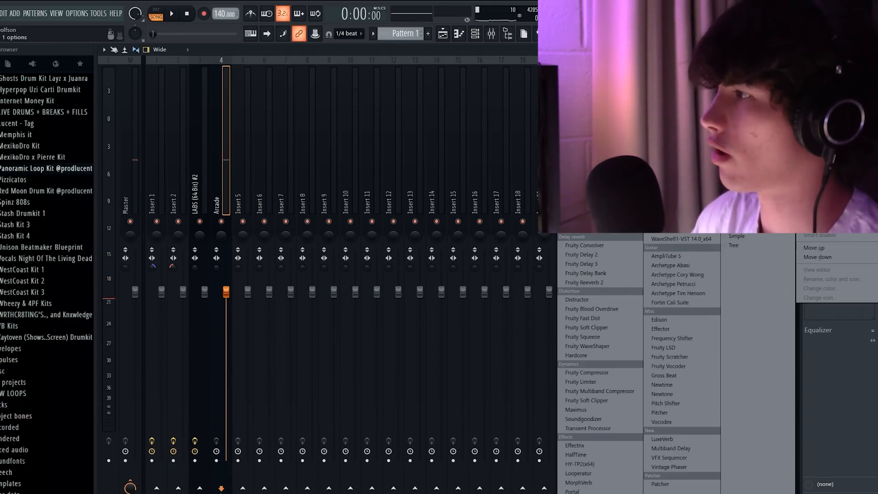
left_click(677, 142)
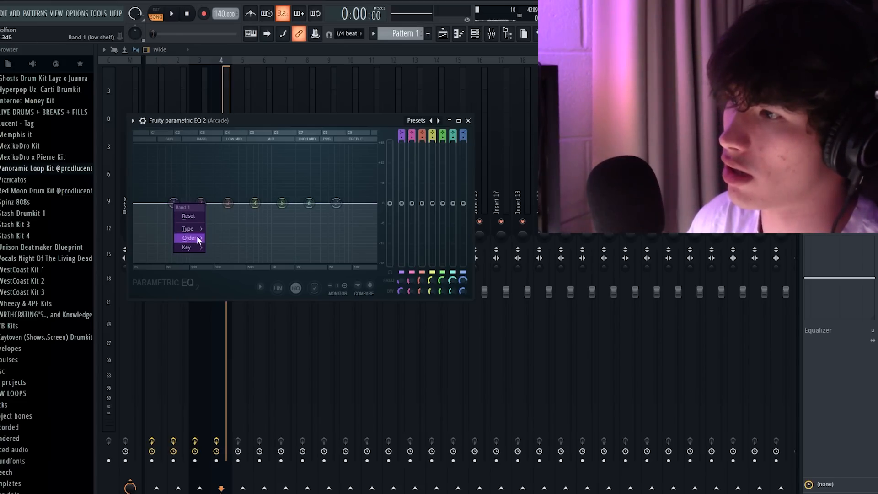
left_click(234, 256)
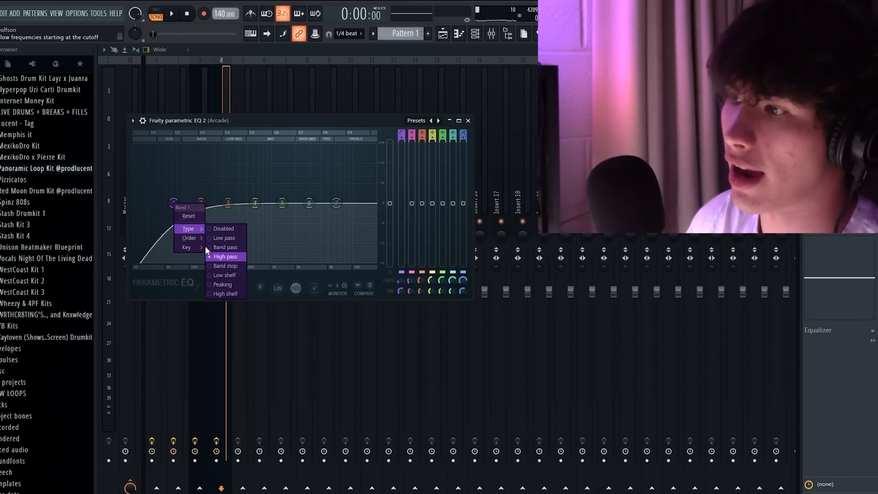
right_click(336, 202)
left_click(388, 238)
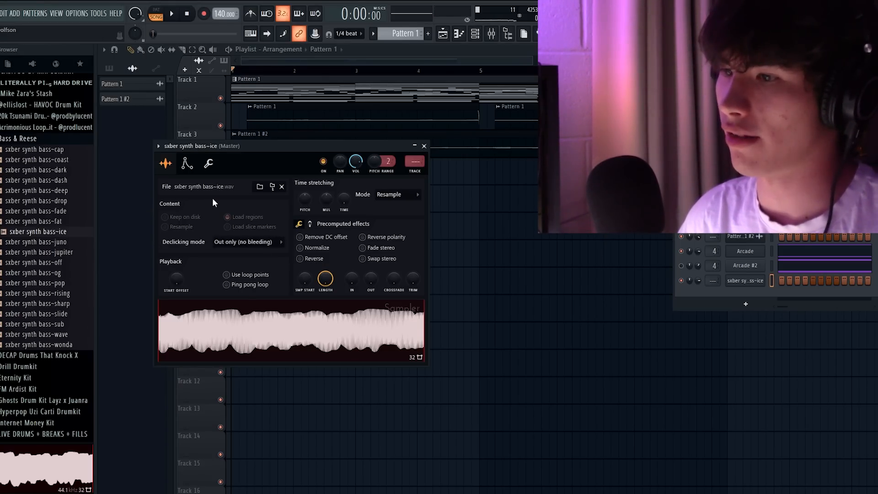
- Write a bass line of long D5, E5, B4 and B5 notes for sxber synth bass-ice and return to the Playlist
left_click(209, 165)
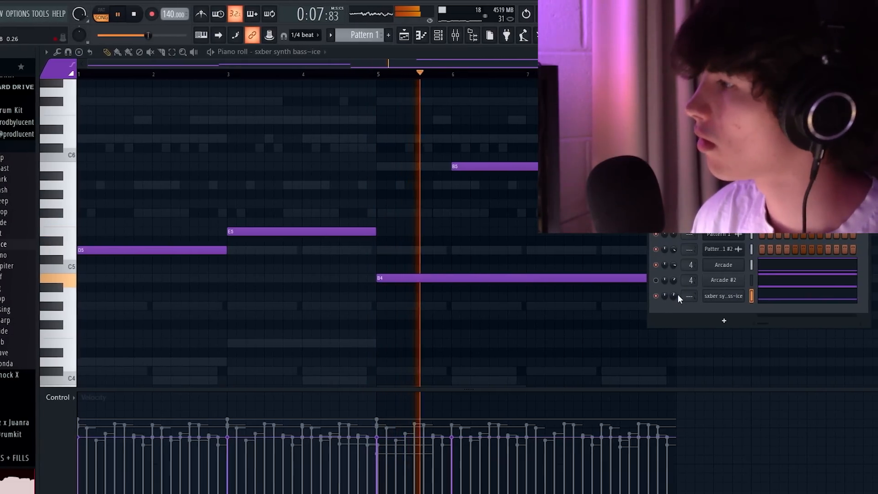
left_click_drag(600, 167, 514, 175)
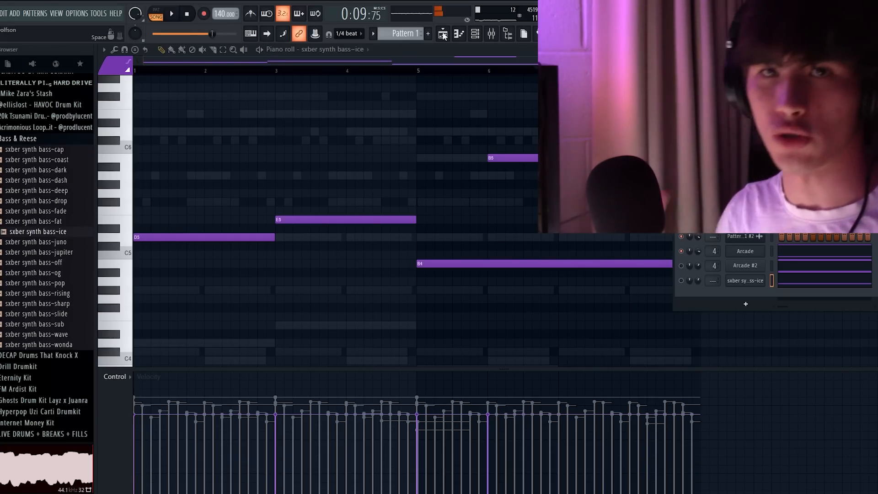
left_click(444, 34)
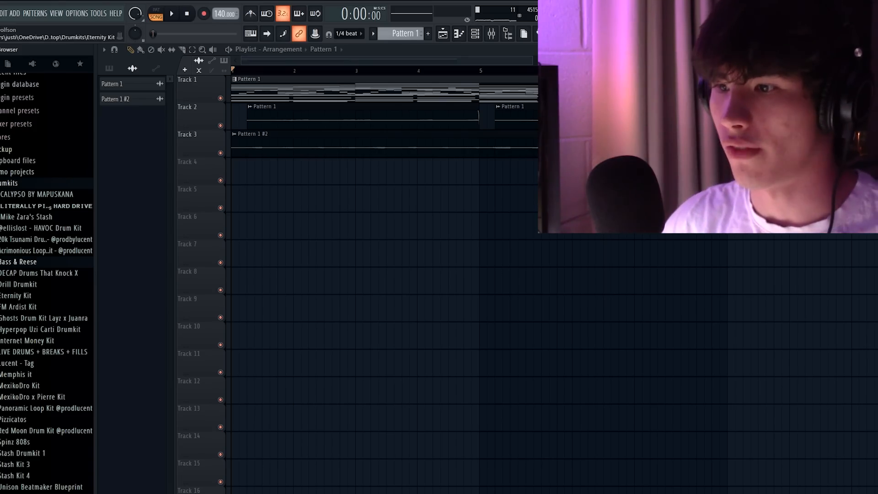
- Open the Internet Money Kit among the drum kits and add the NM - Miracle (Clap) sample as a channel
scroll(22, 304, "down", 2)
left_click(31, 280)
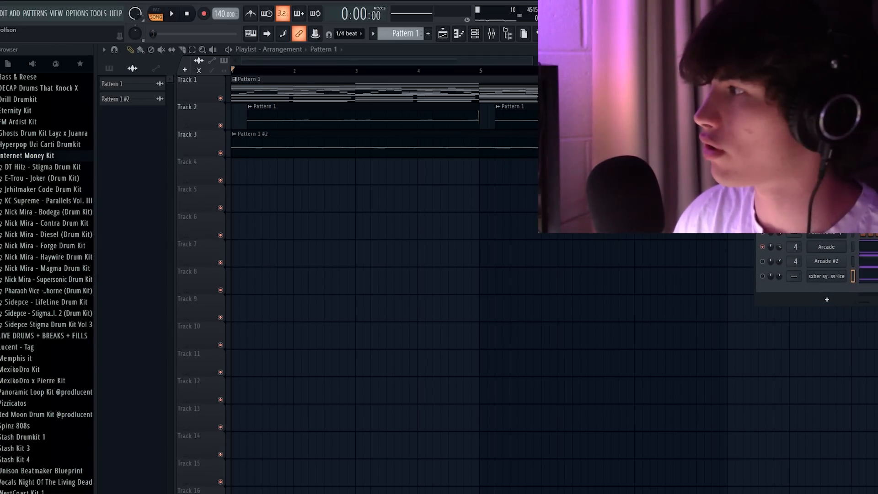
left_click_drag(801, 224, 802, 220)
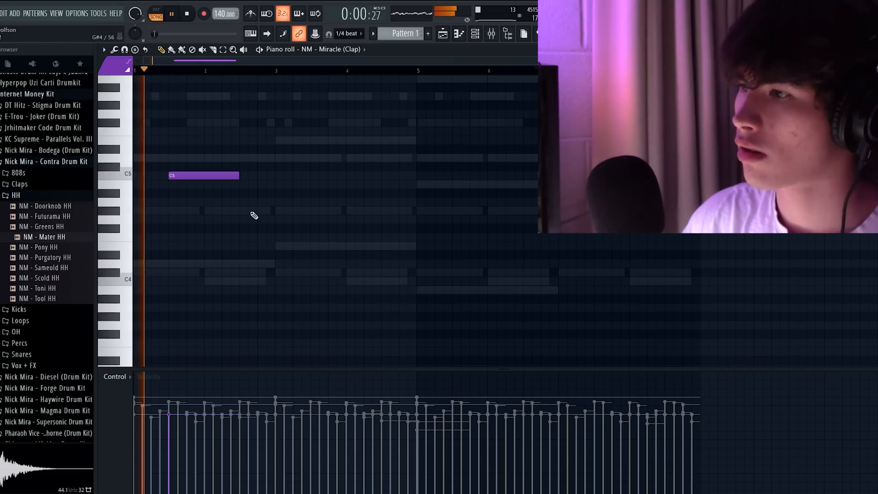
- Shorten the first C5 clap, add a matching clap in bar 2 and duplicate both into bars 3 and 4
left_click_drag(239, 176, 173, 176)
left_click(242, 175)
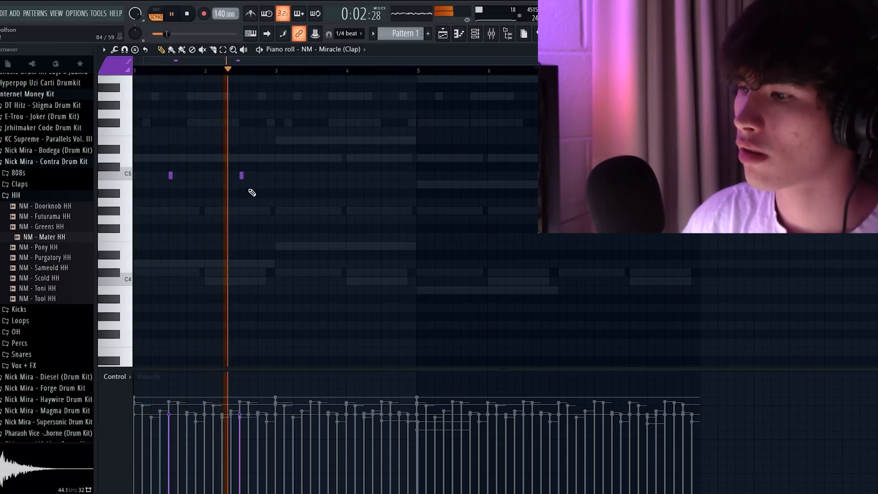
key("ctrl+a")
key("ctrl+b")
scroll(398, 114, "up", 1)
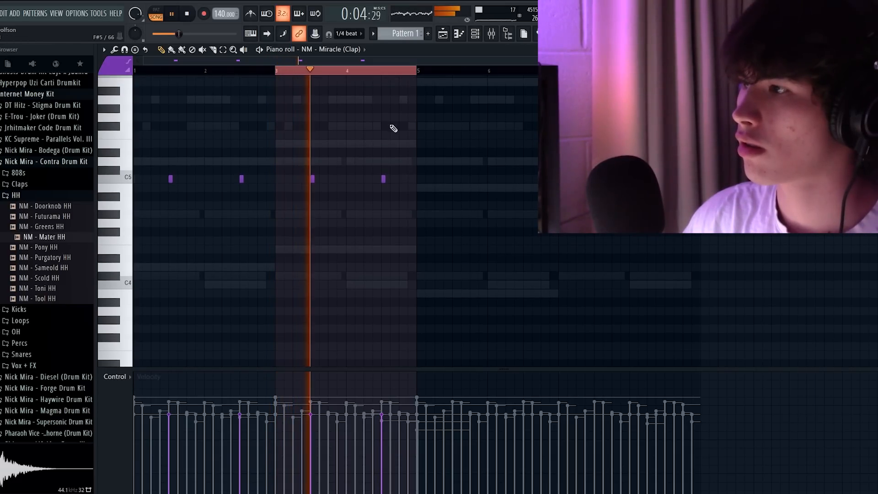
- Add two extra C5 claps at the end of bar 4 and duplicate the four-bar clap pattern into bars 5 to 8
left_click(418, 85)
left_click(396, 180)
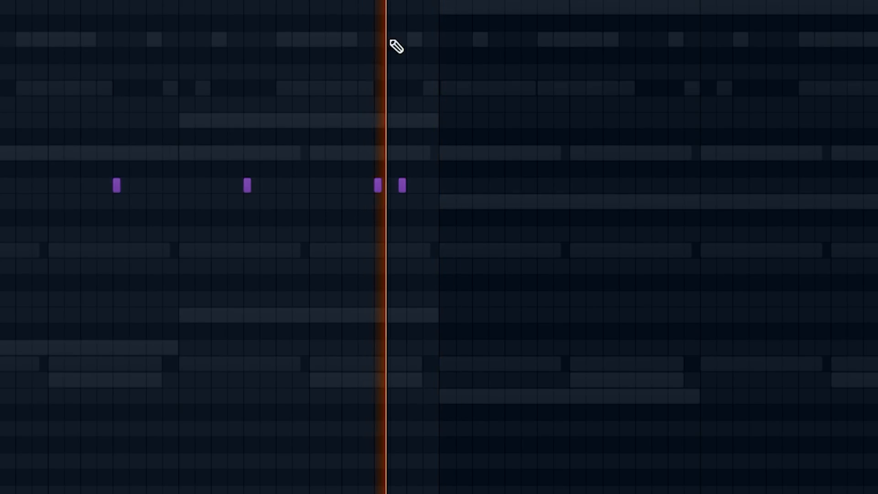
left_click(408, 181)
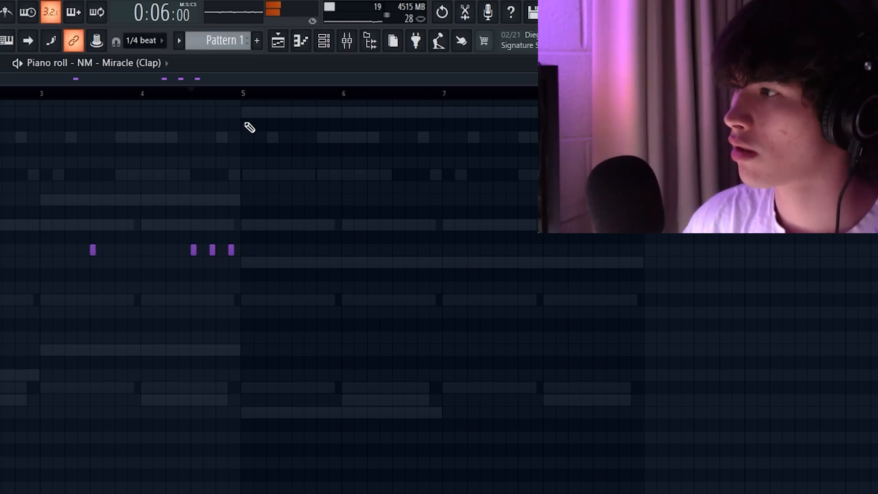
key("ctrl+a")
key("ctrl+b")
left_click(361, 95)
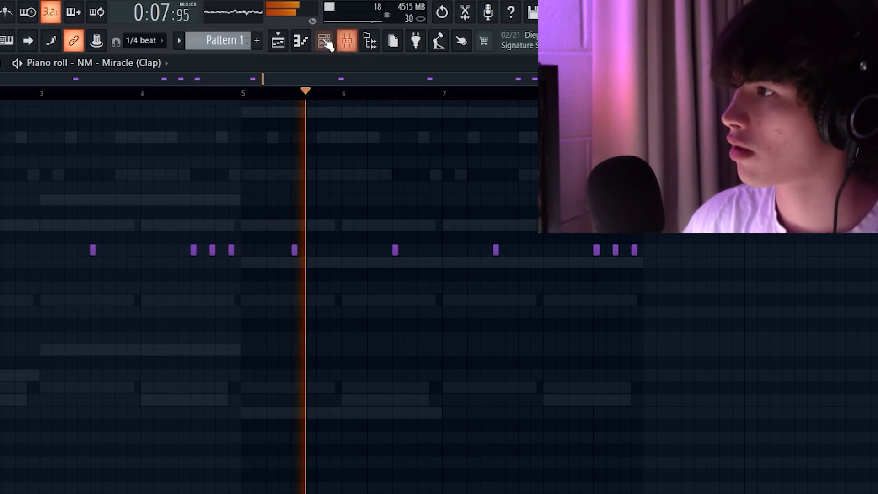
- Fill the NM - Mater HH channel with a hi-hat hit every 2 steps
key("F6")
right_click(788, 392)
left_click(862, 435)
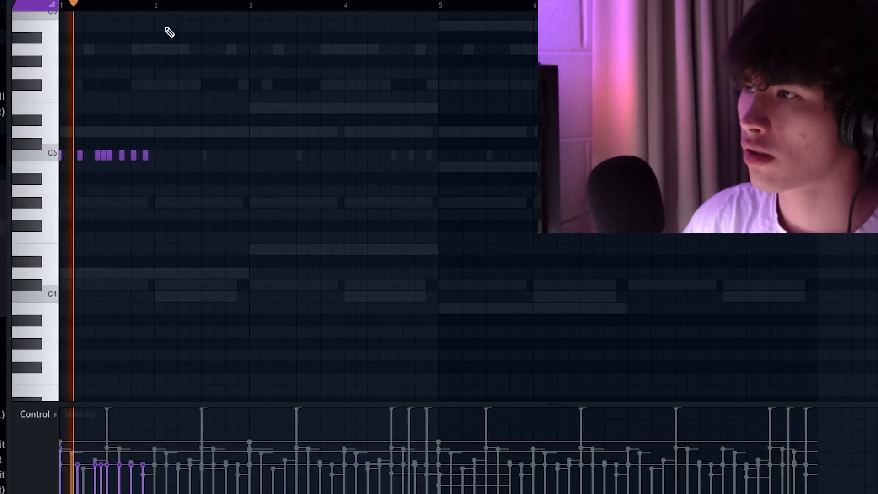
- Duplicate the bar 1 Mater HH pattern into bar 2 and repeat those two bars in bars 3 and 4
left_click_drag(157, 14, 55, 5)
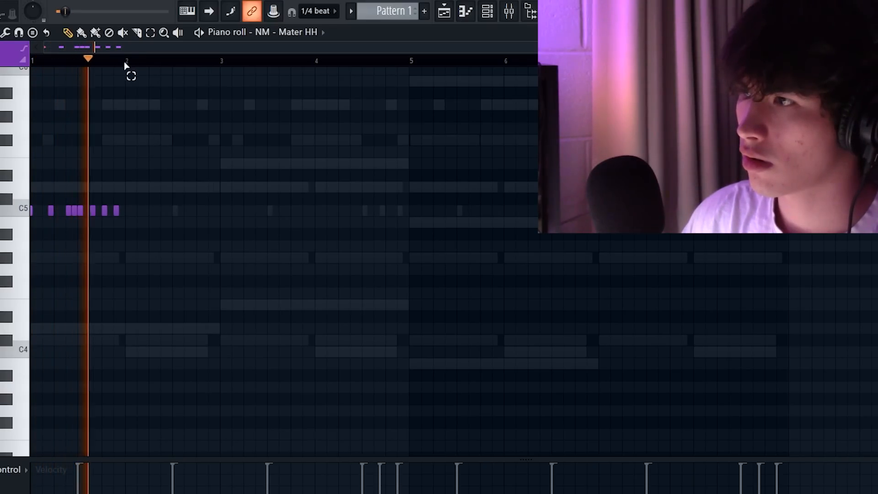
left_click_drag(128, 62, 31, 62)
key("ctrl+b")
left_click_drag(223, 61, 31, 62)
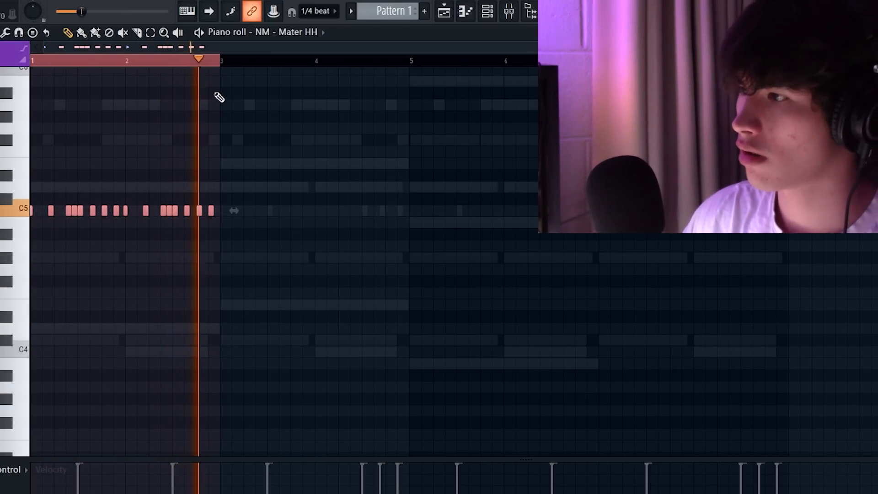
key("ctrl+b")
scroll(437, 65, "up", 5)
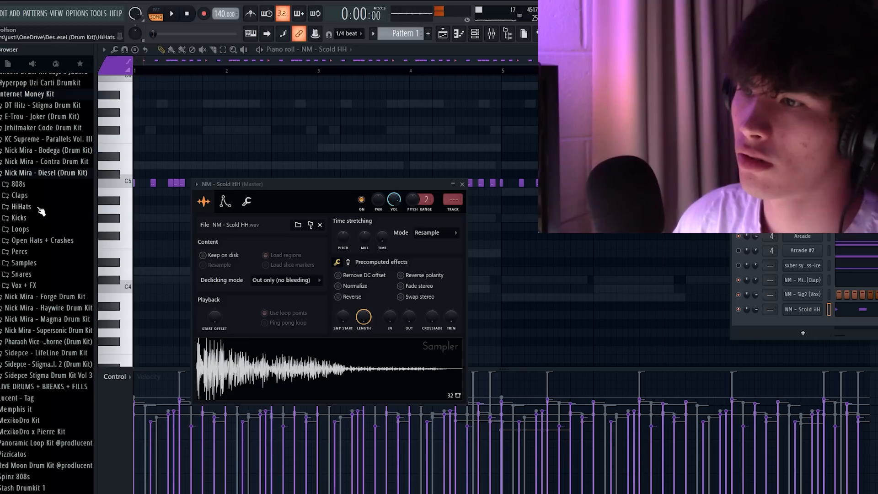
- Audition the diesel, flesh, garnish, huey and shasta hi-hats in the Nick Mira - Diesel drum kit
left_click(49, 229)
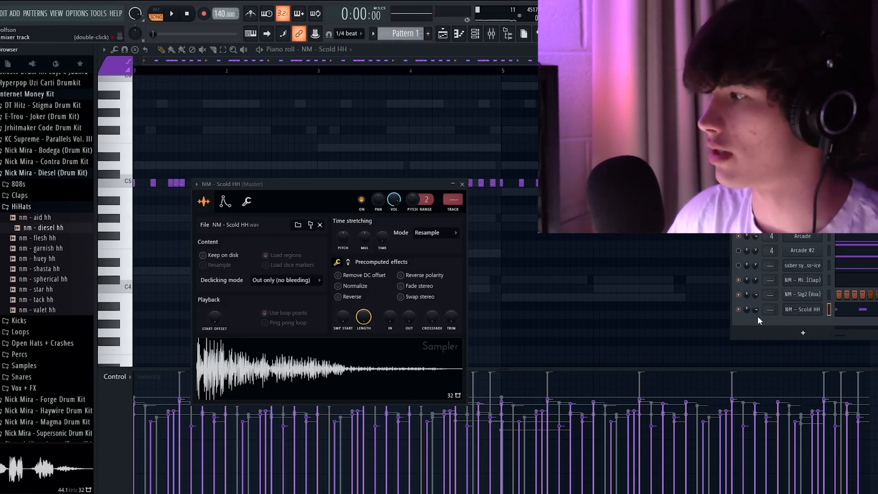
left_click(60, 239)
left_click(60, 249)
left_click(60, 260)
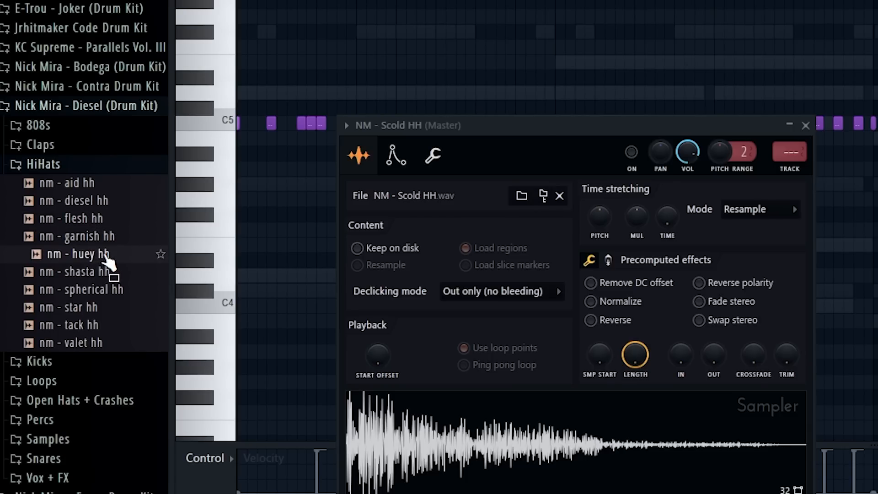
left_click(62, 270)
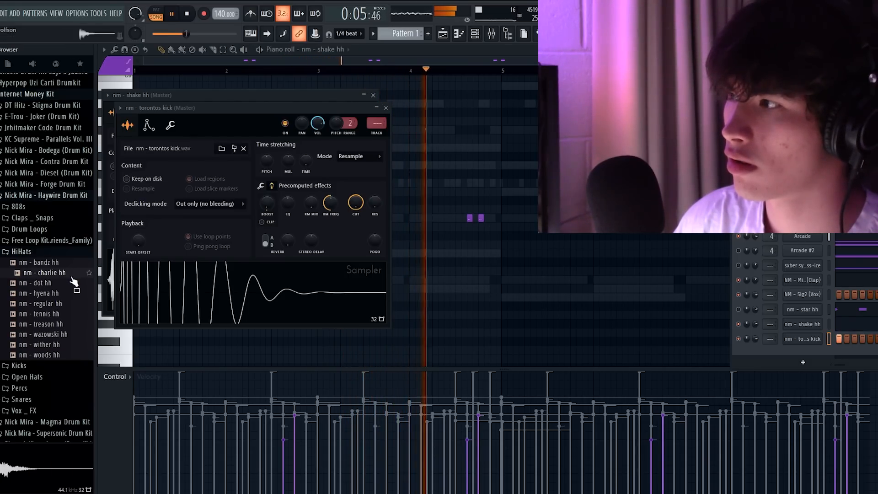
- Try nm - dot hh from the Nick Mira - Haywire kit as a hi-hat channel using notes copied from nm - star hh
left_click(74, 284)
left_click_drag(77, 289, 868, 324)
right_click(803, 309)
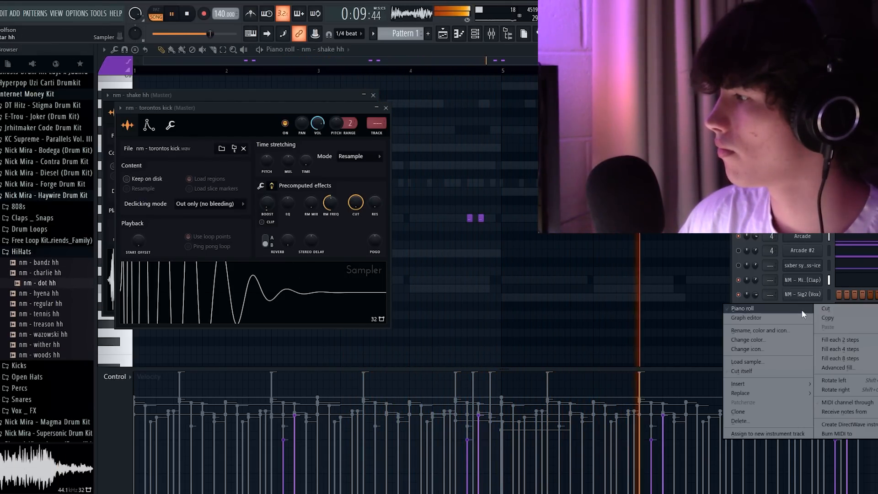
left_click(871, 320)
right_click(809, 327)
left_click(862, 343)
left_click(738, 310)
left_click_drag(755, 324, 755, 324)
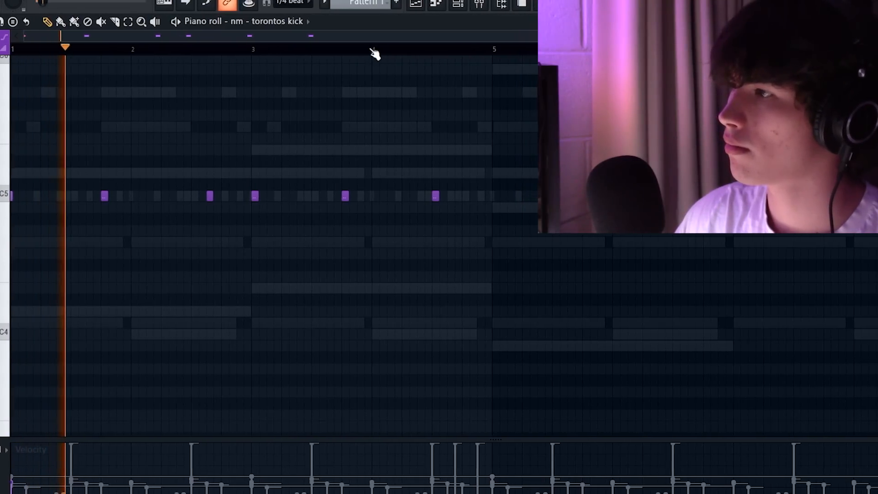
- Add two C5 torontos kick hits in the second half of bar 4 and delete the last snare hit in that bar
left_click(458, 196)
left_click(480, 196)
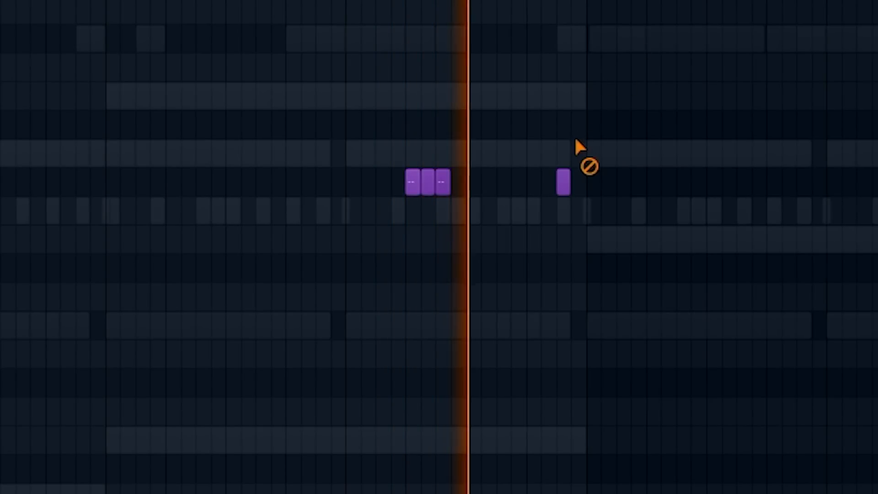
right_click(562, 180)
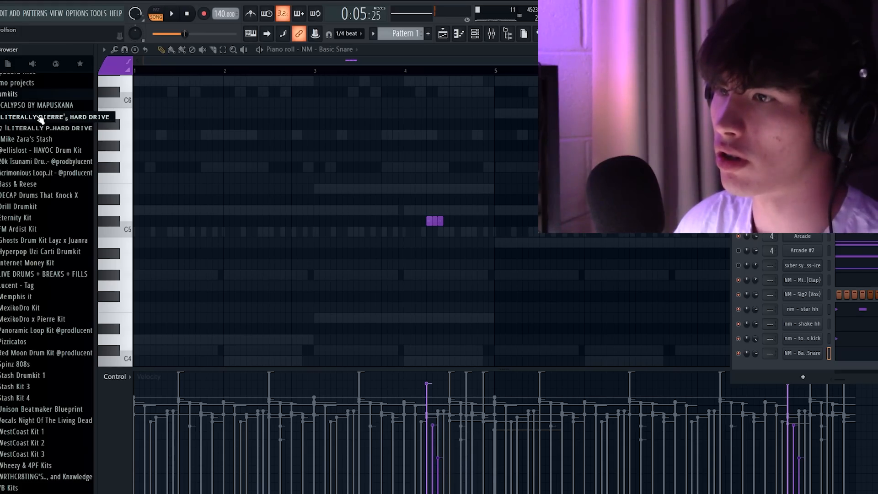
- Load MZ Open Hat [Pi'erre] from the LITERALLY PIERRE'S HARD DRIVE kit and repeat its C5 hits across bars 1 to 8
left_click(40, 119)
left_click(35, 129)
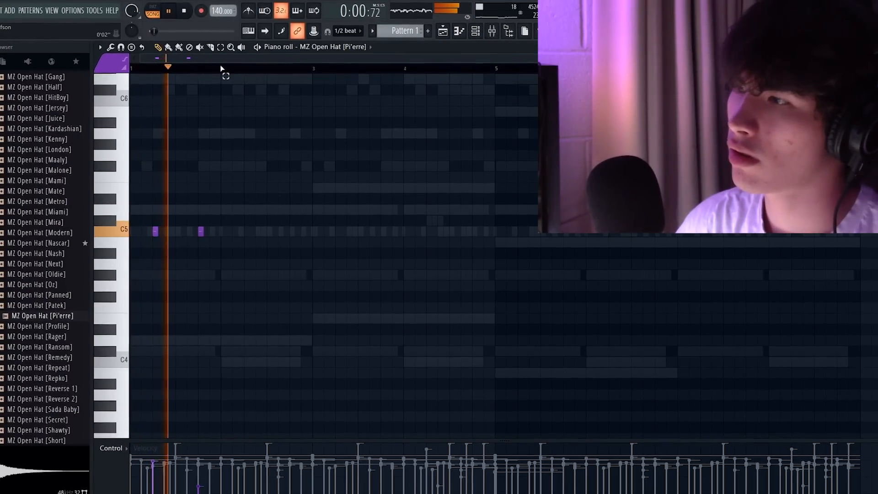
key("ctrl+b")
left_click_drag(314, 65, 128, 65)
key("ctrl+b")
left_click(395, 58, "ctrl")
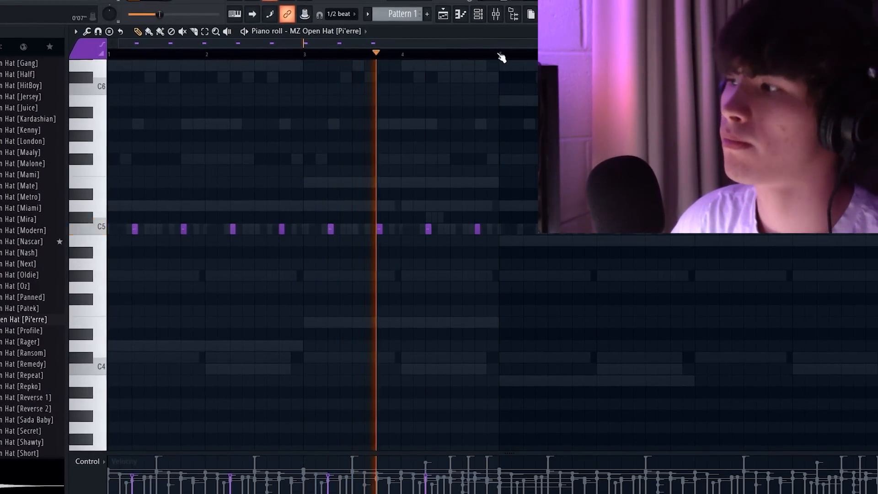
left_click_drag(502, 59, 116, 58)
key("ctrl+b")
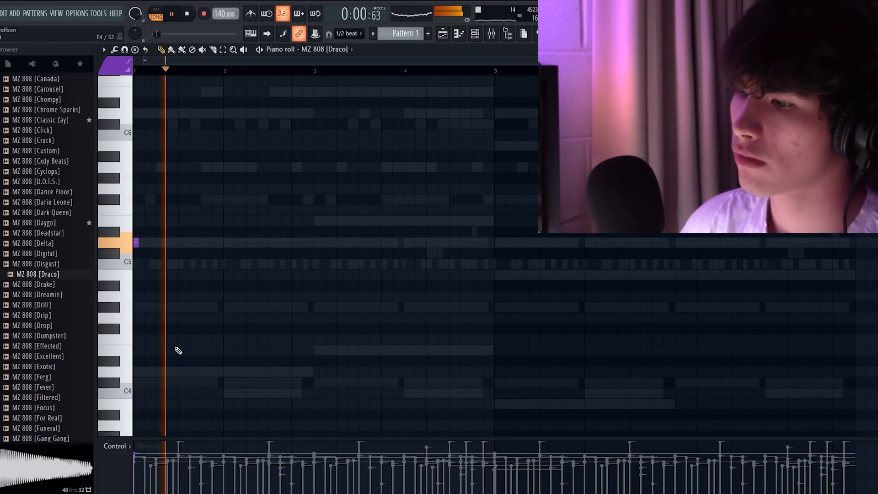
- Place short MZ 808 [Draco] notes, two on D5 in bar 2 and two on E5 in bar 3
left_click(250, 243)
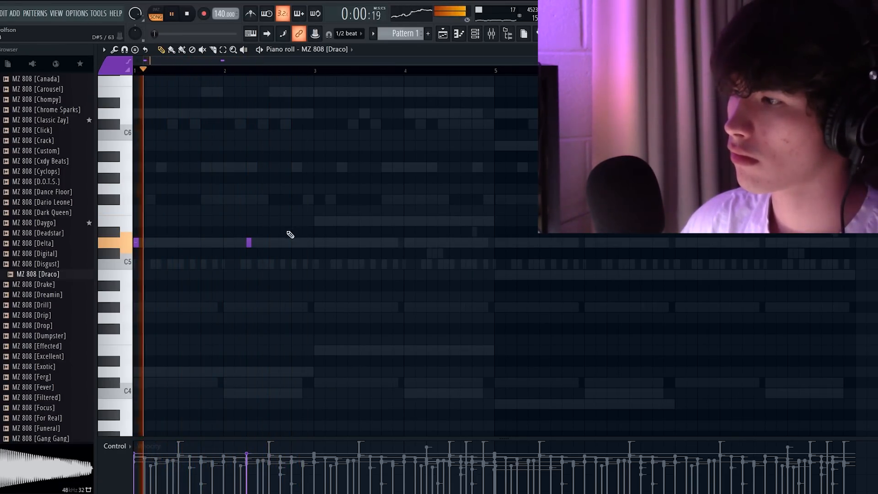
left_click(305, 243)
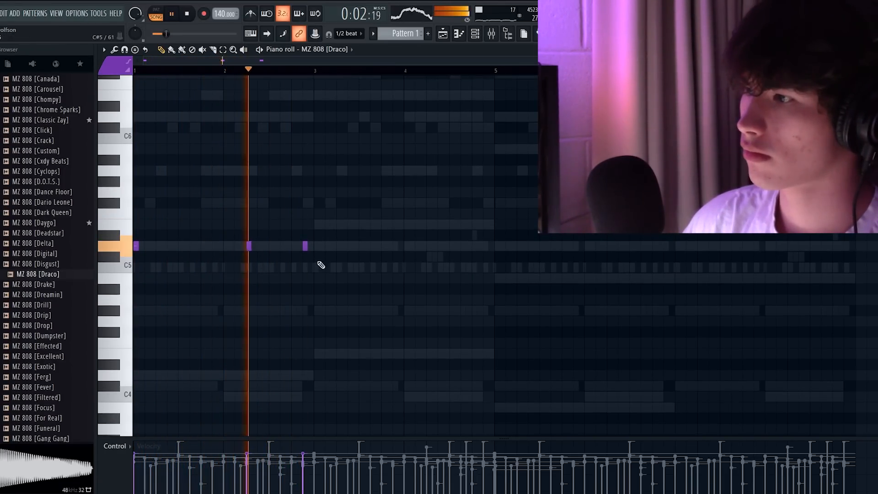
scroll(324, 266, "up", 3)
left_click(316, 256)
left_click(384, 256)
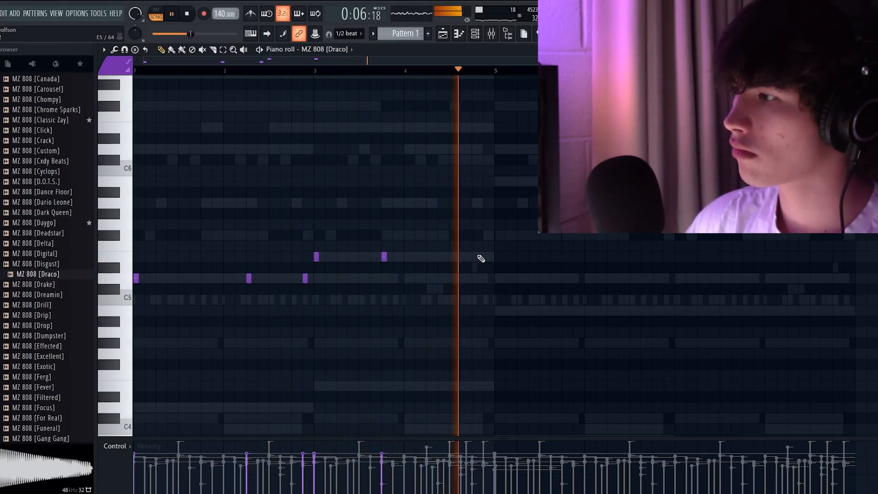